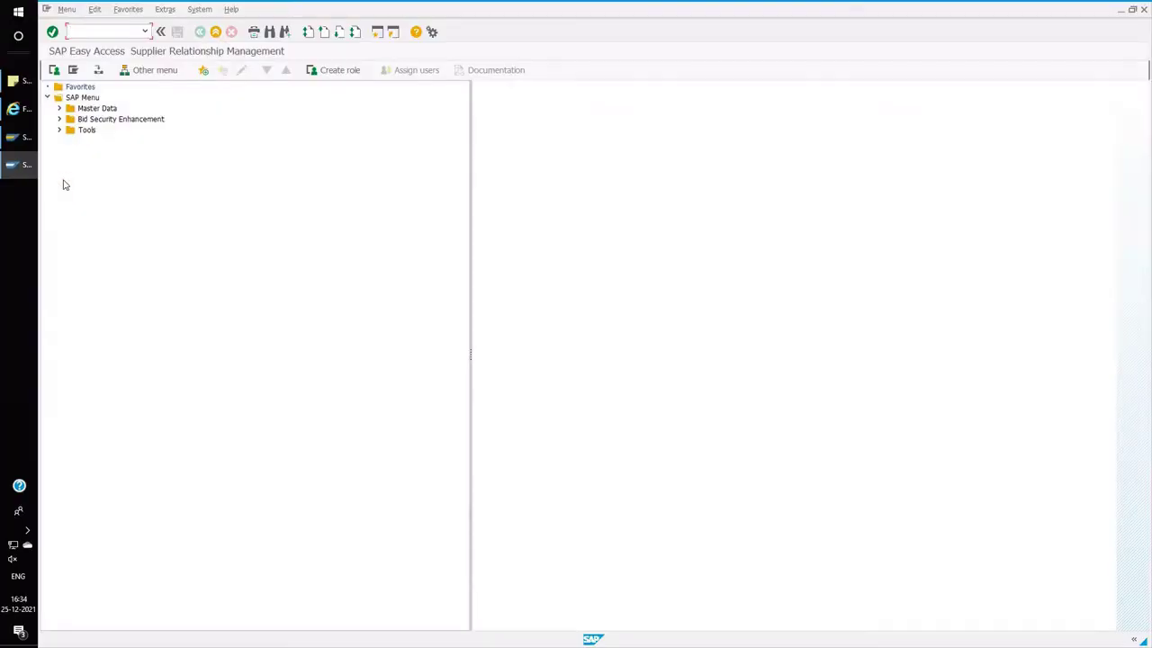
- Open the SAP Reference IMG and expand SAP Supplier Relationship Management, SRM Server and its Cross-Application Basic Settings node
{"action": "key", "text": "Return"}
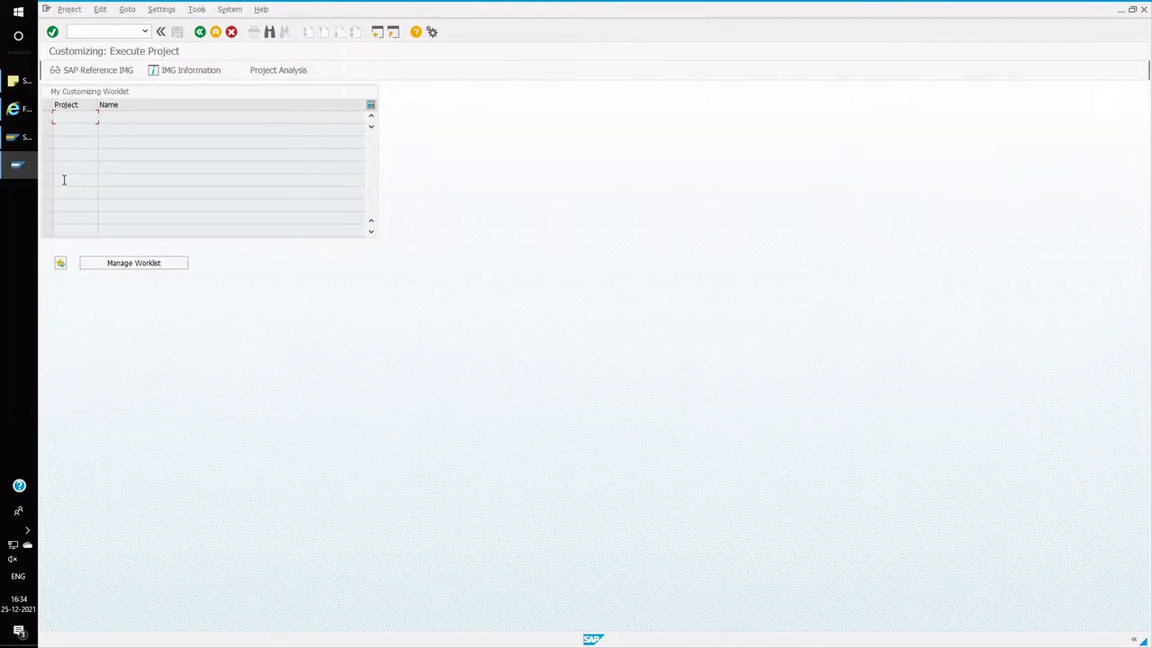
{"action": "left_click", "coordinate": [101, 69]}
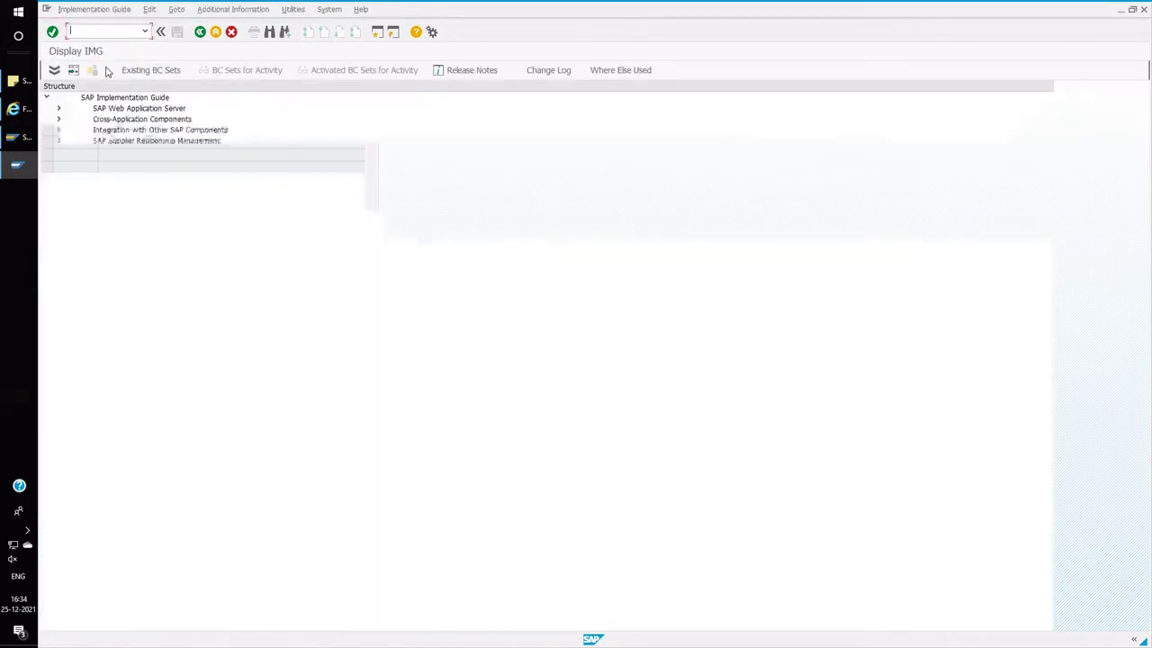
{"action": "left_click", "coordinate": [59, 142]}
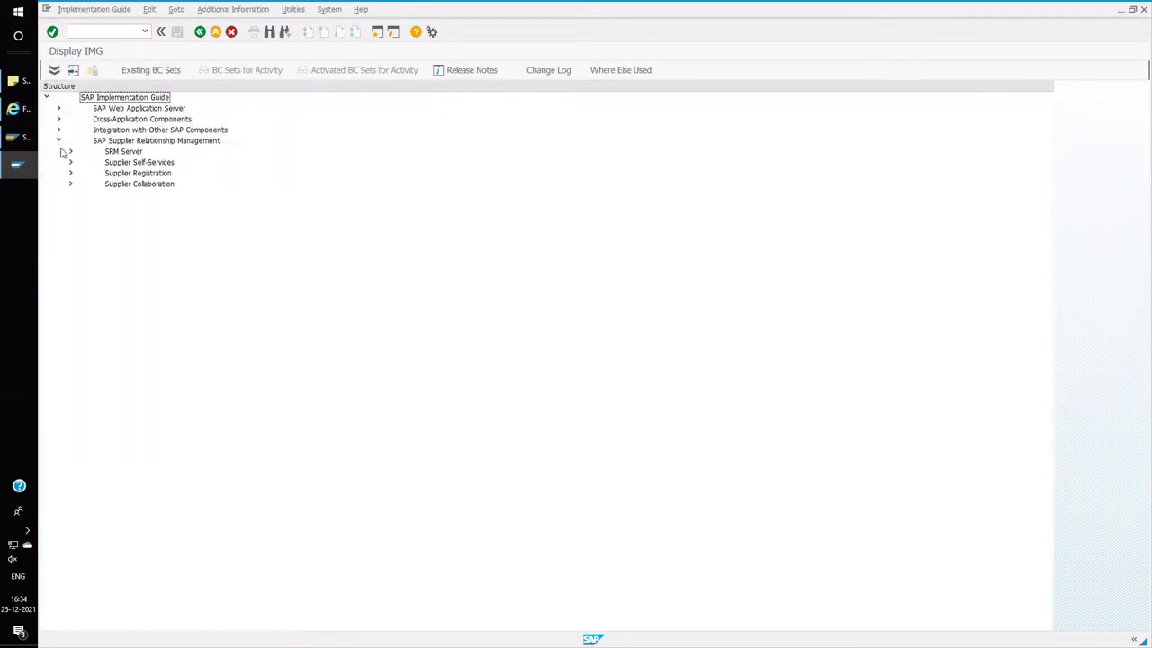
{"action": "left_click", "coordinate": [70, 153]}
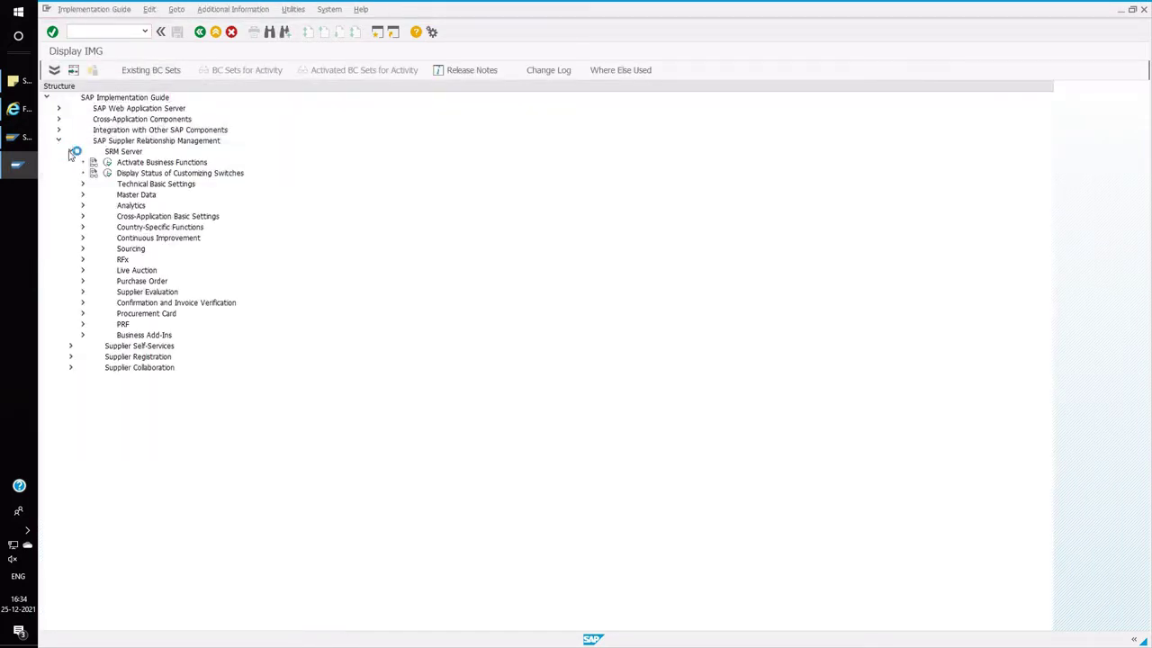
{"action": "left_click", "coordinate": [81, 218]}
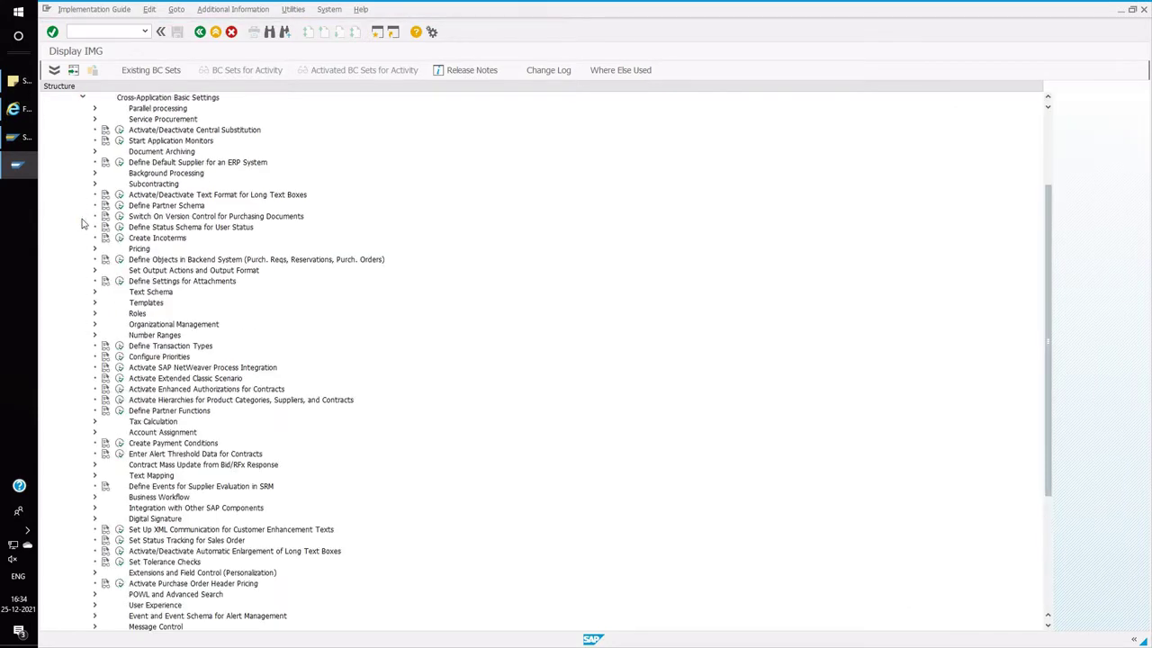
{"action": "left_click", "coordinate": [144, 99]}
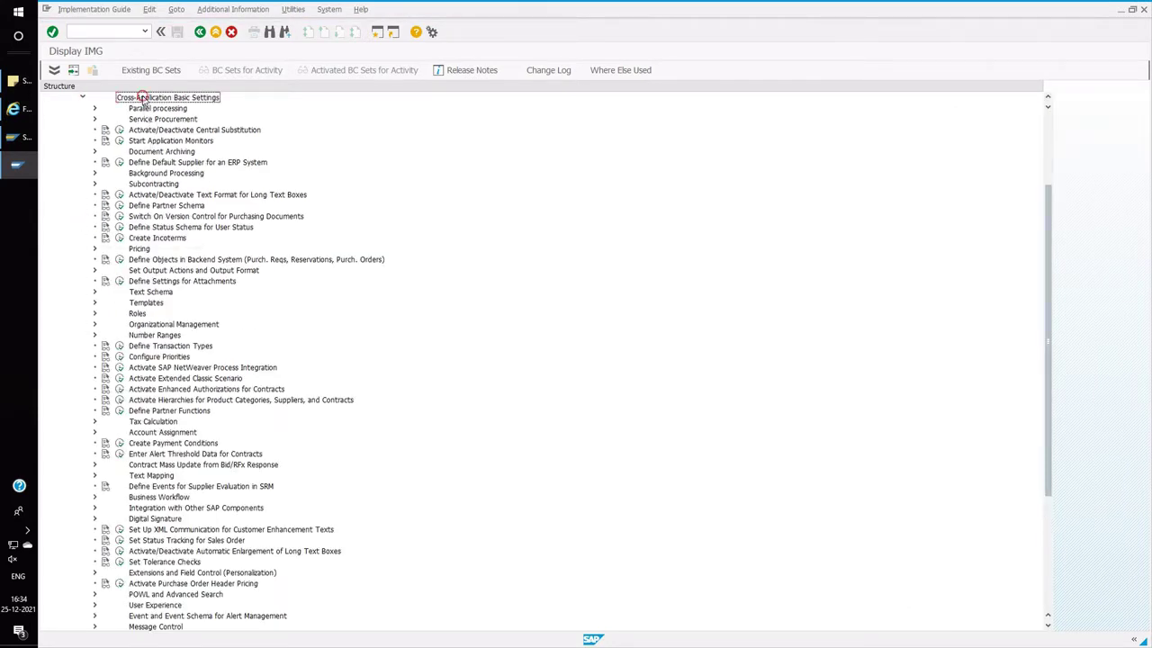
- Open the Define Transaction Types activity, select the RFx object type BUS2200, and return to the IMG structure
{"action": "left_click", "coordinate": [144, 347]}
{"action": "left_click", "coordinate": [121, 347]}
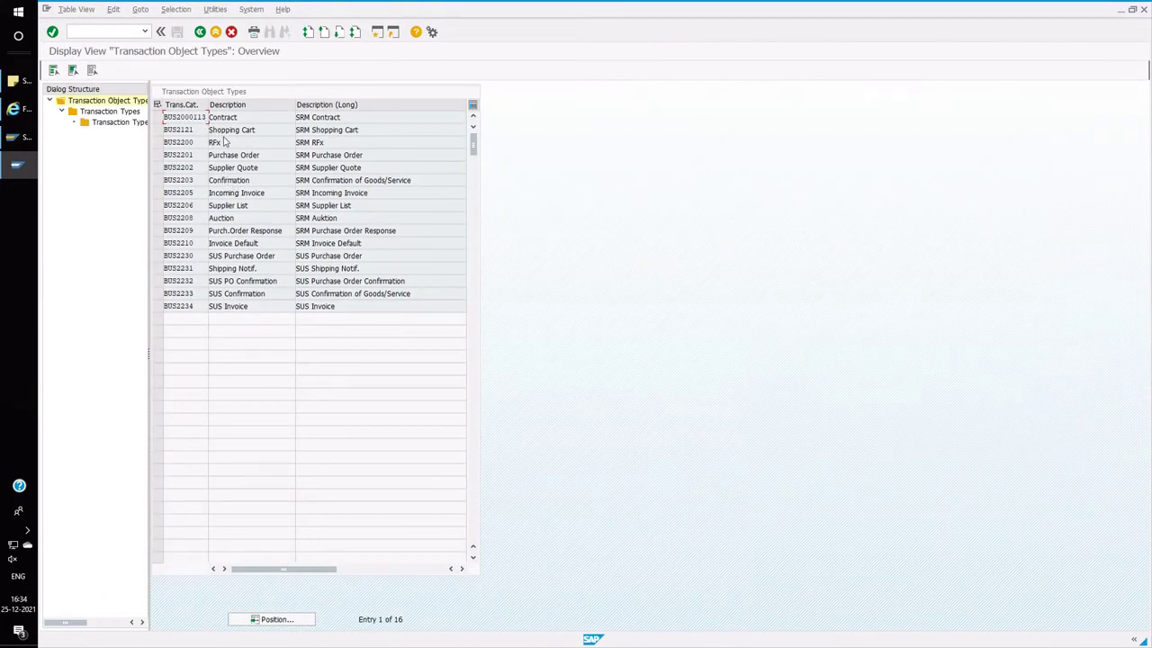
{"action": "left_click", "coordinate": [159, 144]}
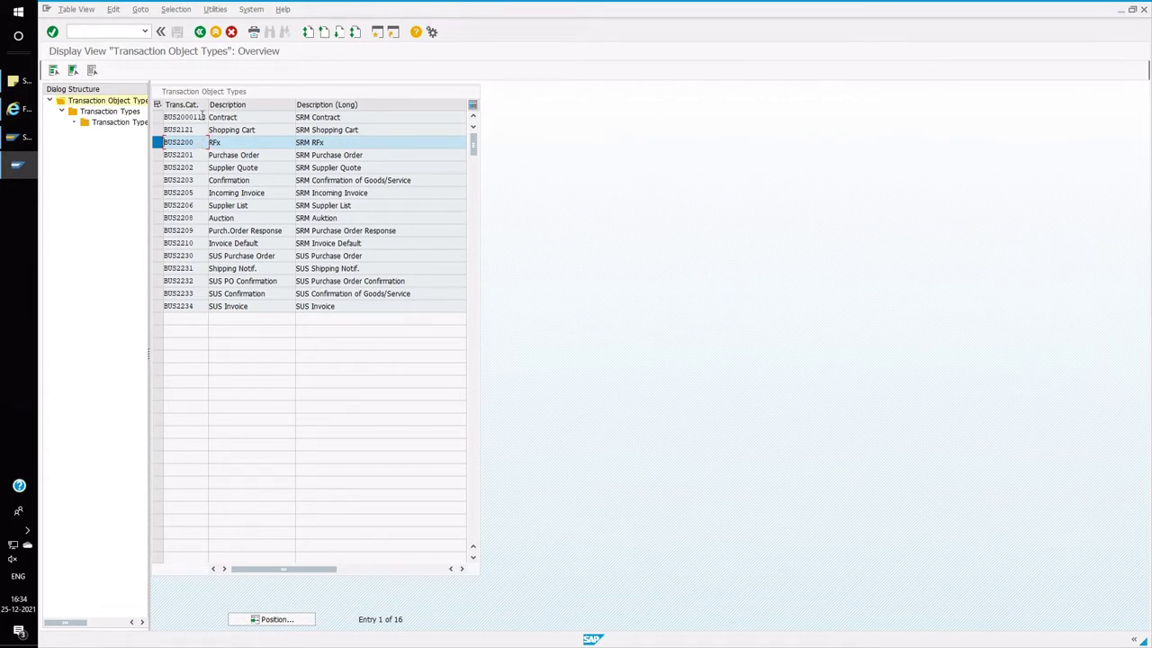
{"action": "left_click", "coordinate": [200, 36]}
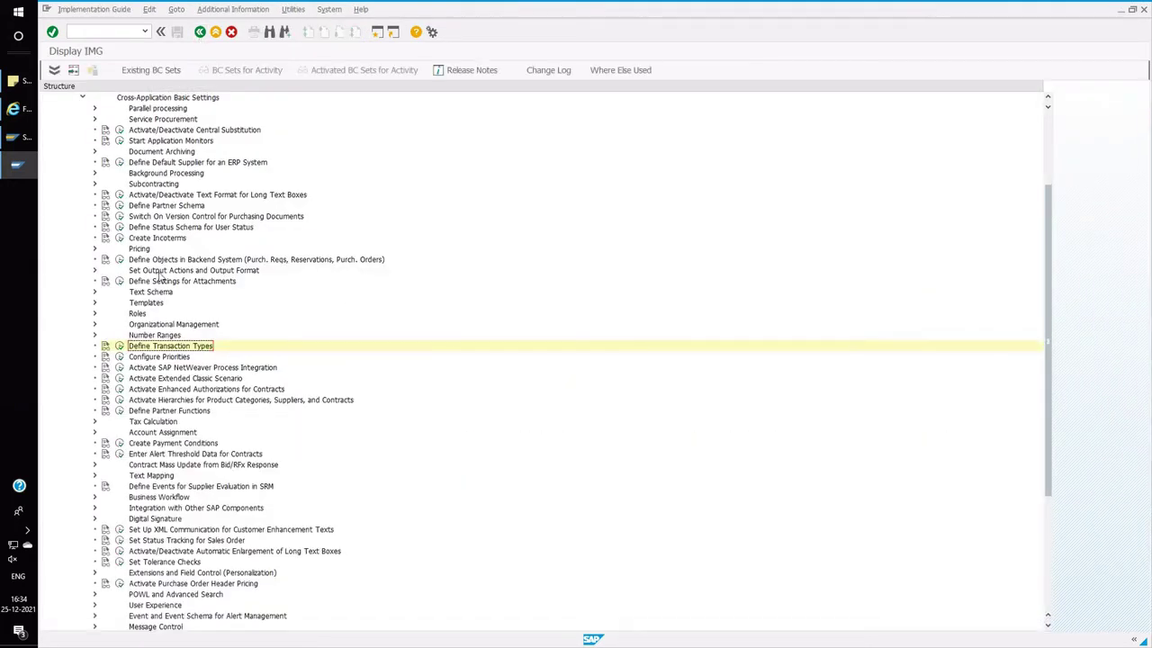
- Expand Number Ranges and SRM Server Number Ranges, and open the Define Number Ranges for Local RFxs activity
{"action": "left_click", "coordinate": [151, 336]}
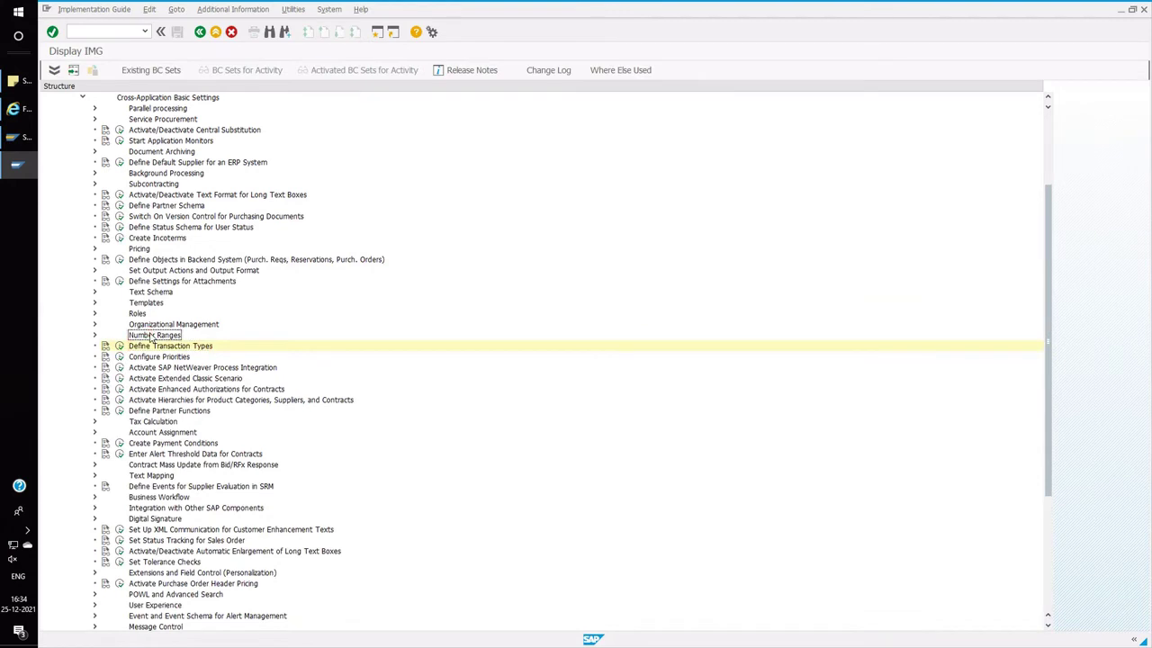
{"action": "left_click", "coordinate": [95, 335]}
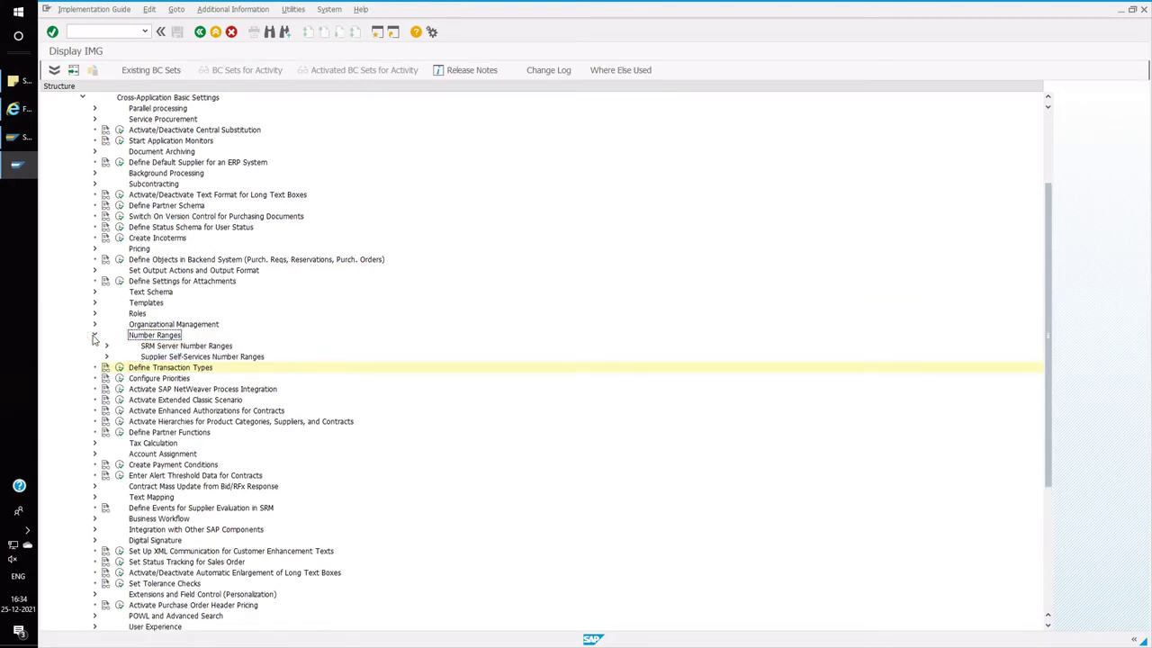
{"action": "left_click", "coordinate": [177, 350]}
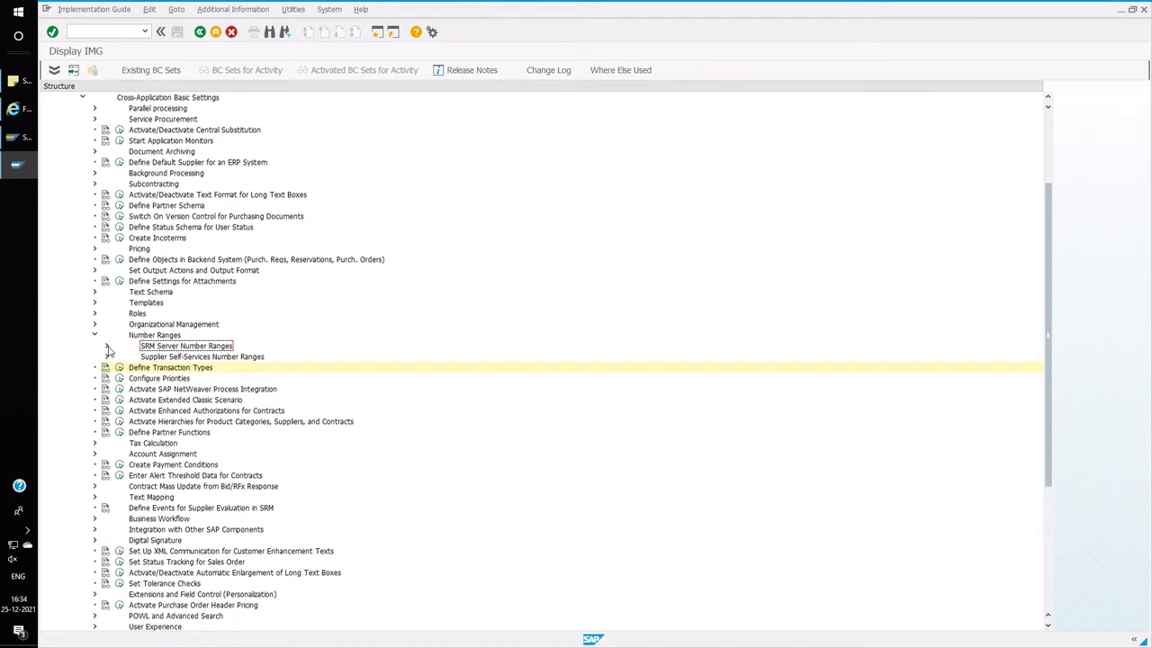
{"action": "left_click", "coordinate": [106, 346]}
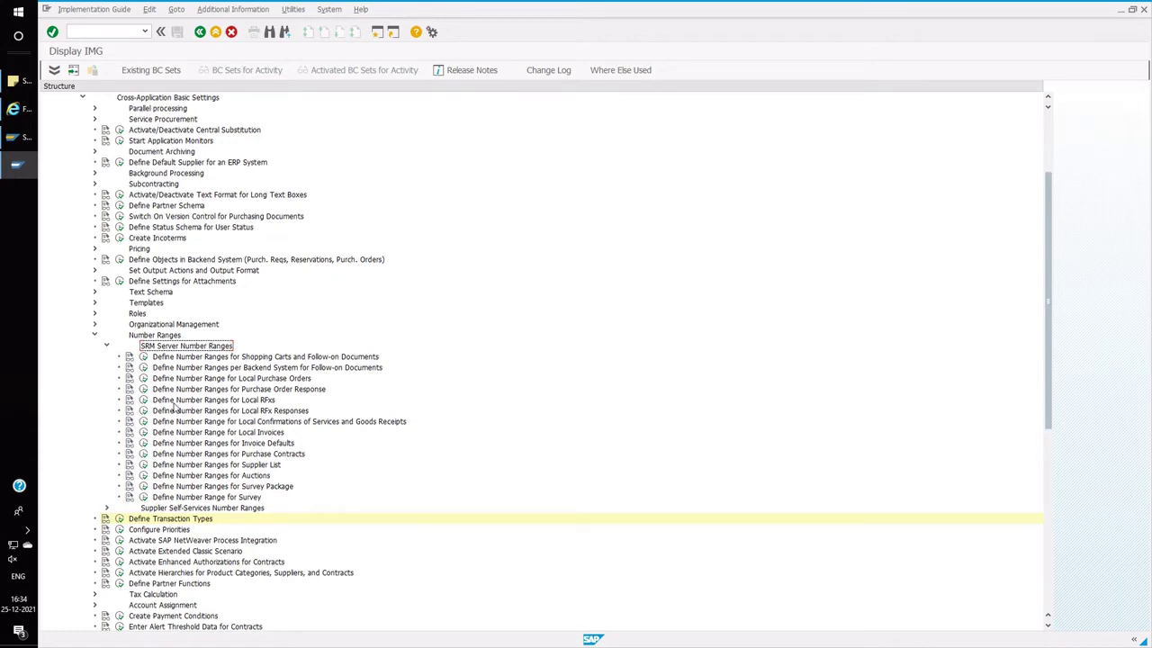
{"action": "left_click", "coordinate": [141, 402]}
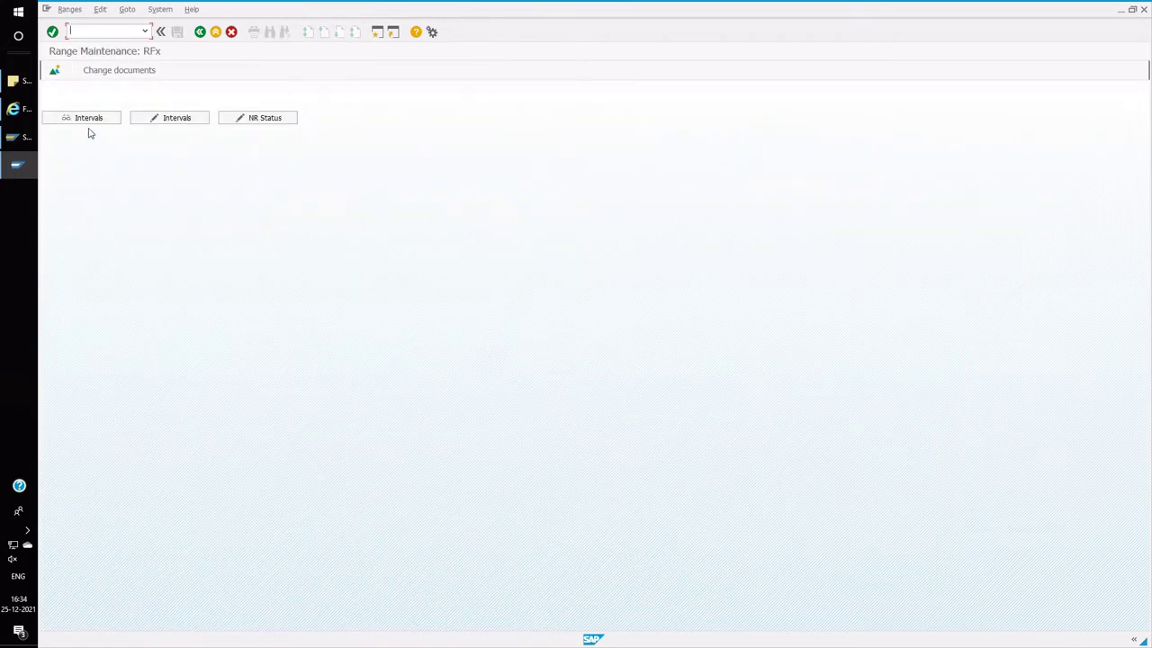
- Open the RFx intervals in change mode, select intervals 01 and 02 for review, and return to range maintenance
{"action": "left_click", "coordinate": [176, 120]}
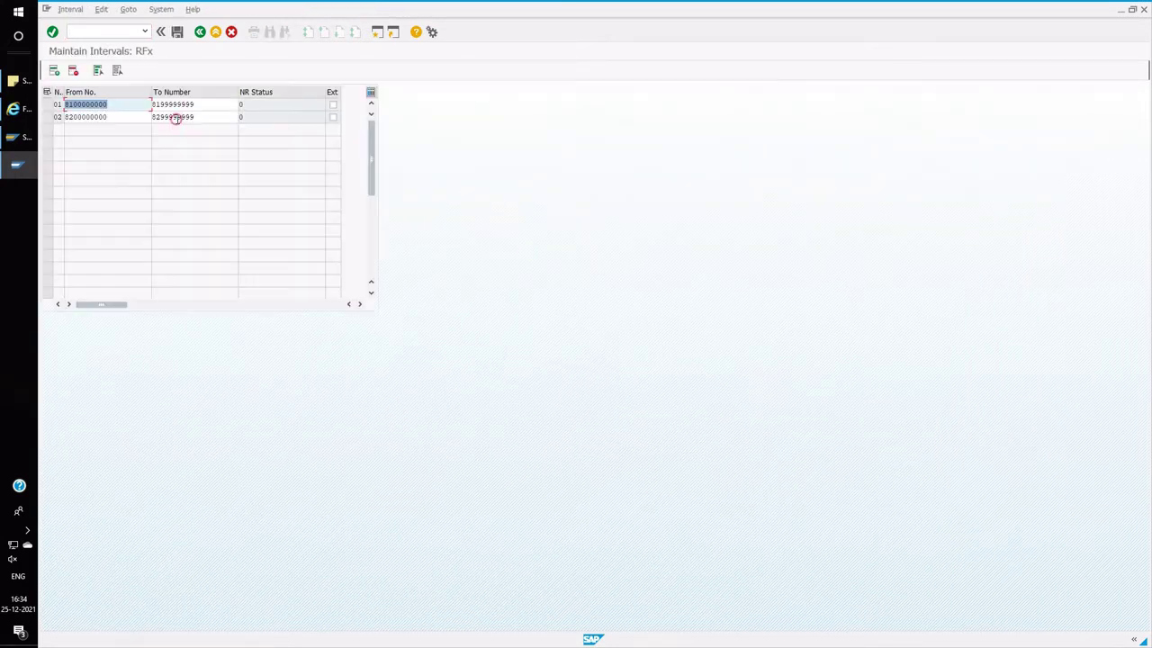
{"action": "left_click", "coordinate": [47, 105]}
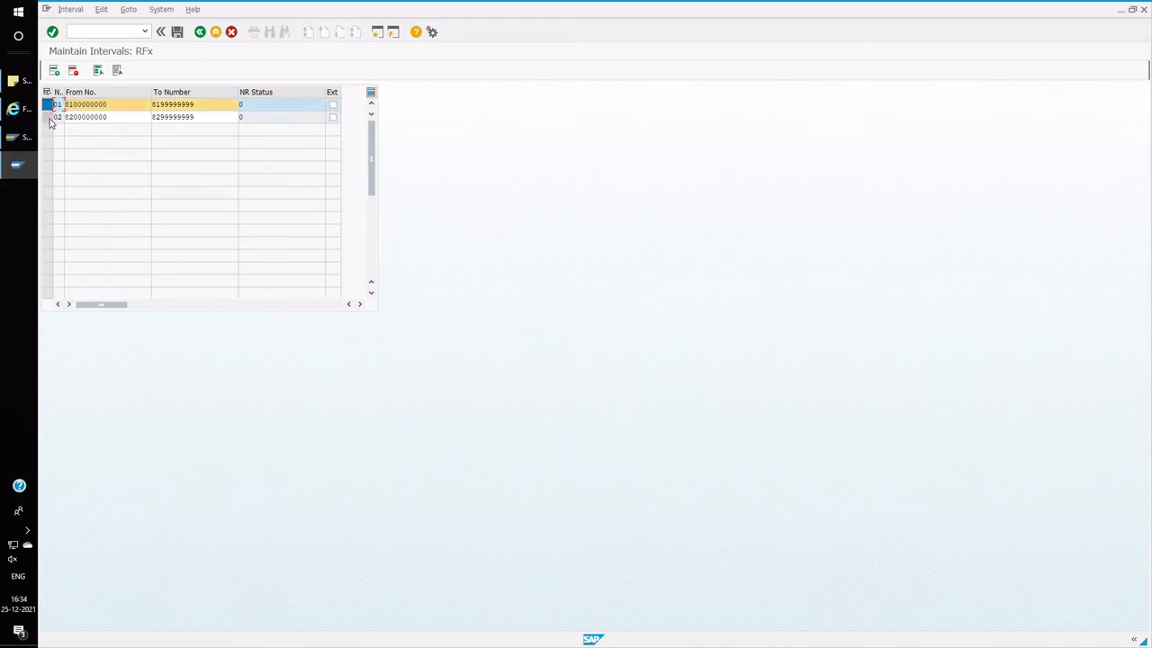
{"action": "left_click", "coordinate": [47, 117]}
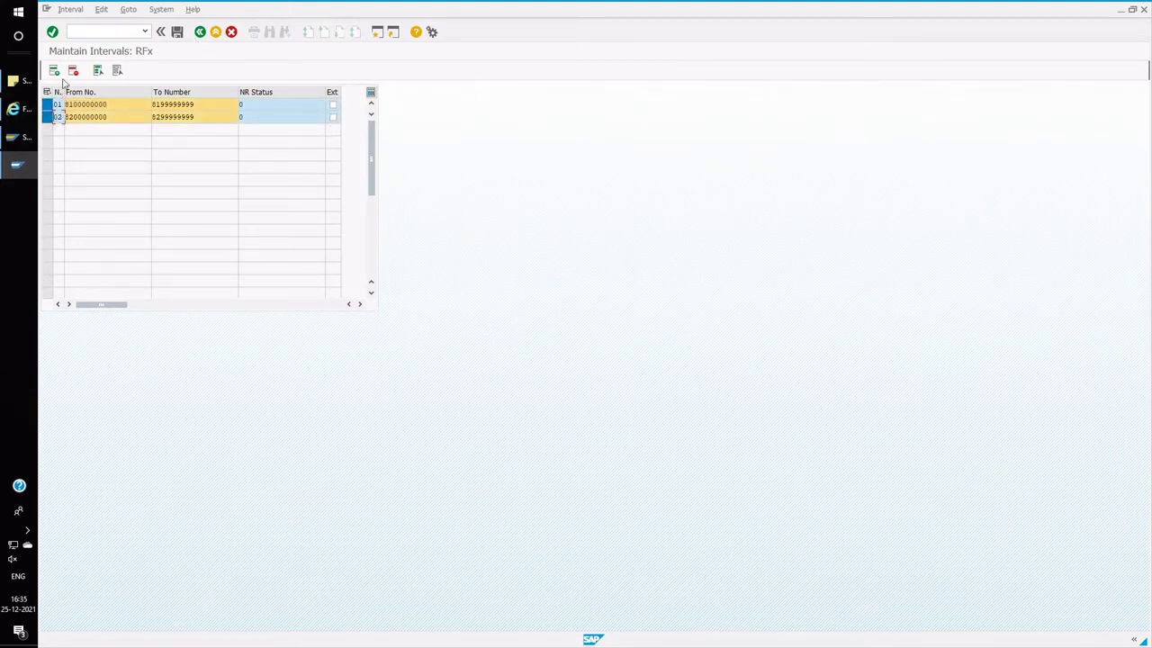
{"action": "left_click", "coordinate": [200, 32]}
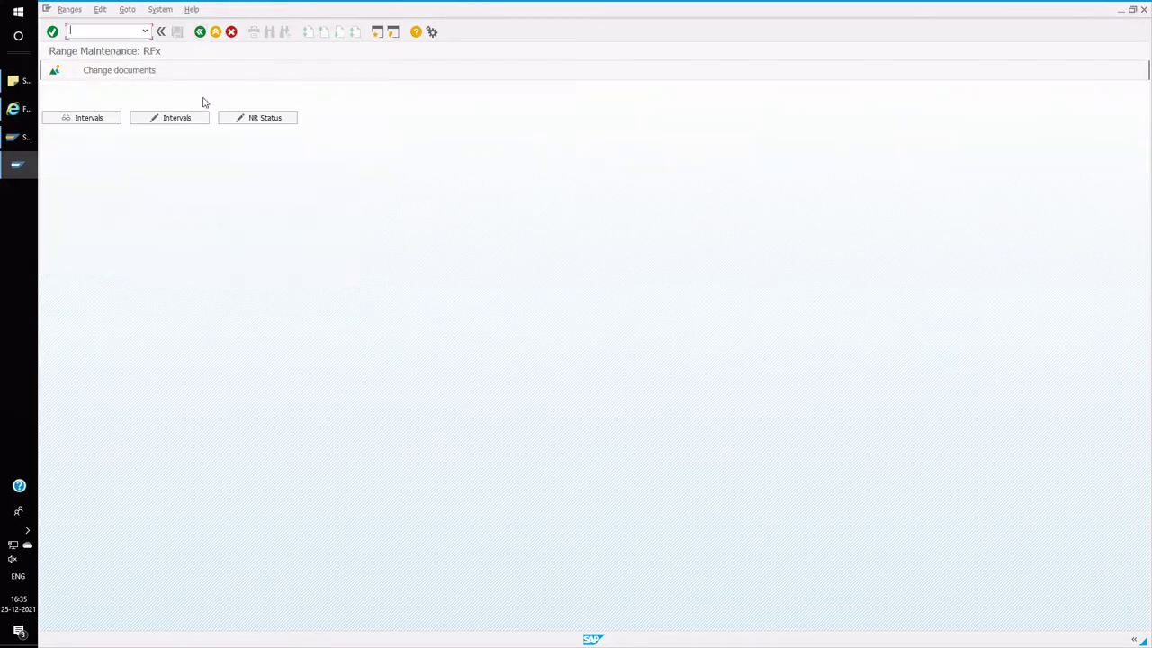
- Review the number range status and change documents for RFx, and return to the IMG structure
{"action": "left_click", "coordinate": [251, 123]}
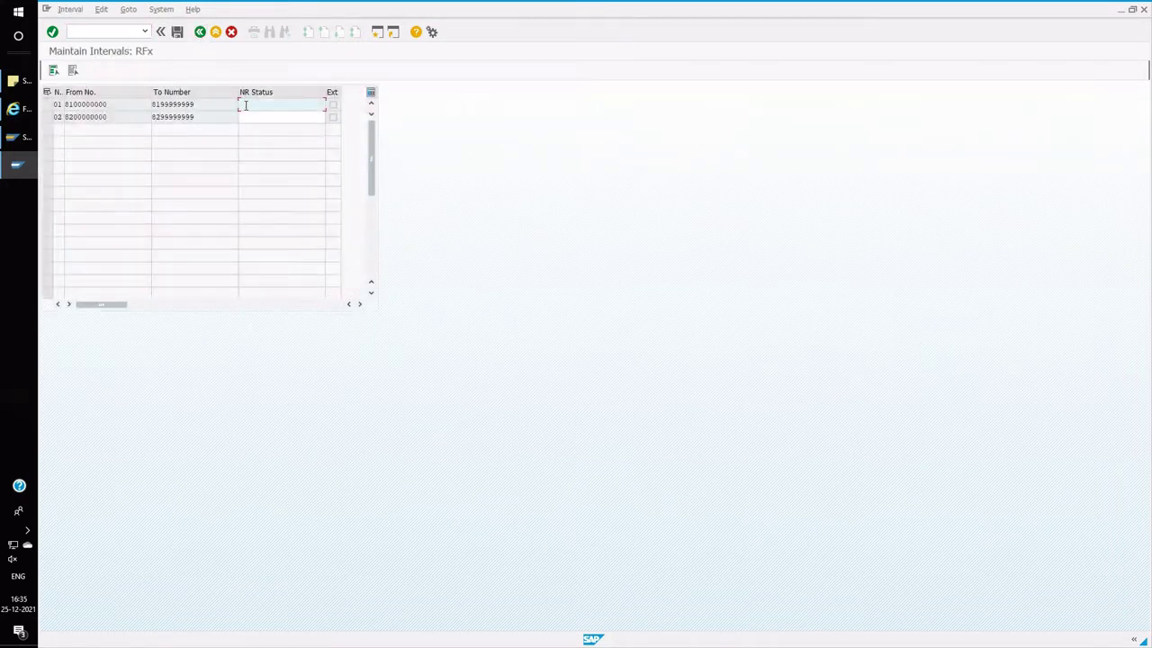
{"action": "left_click", "coordinate": [200, 32]}
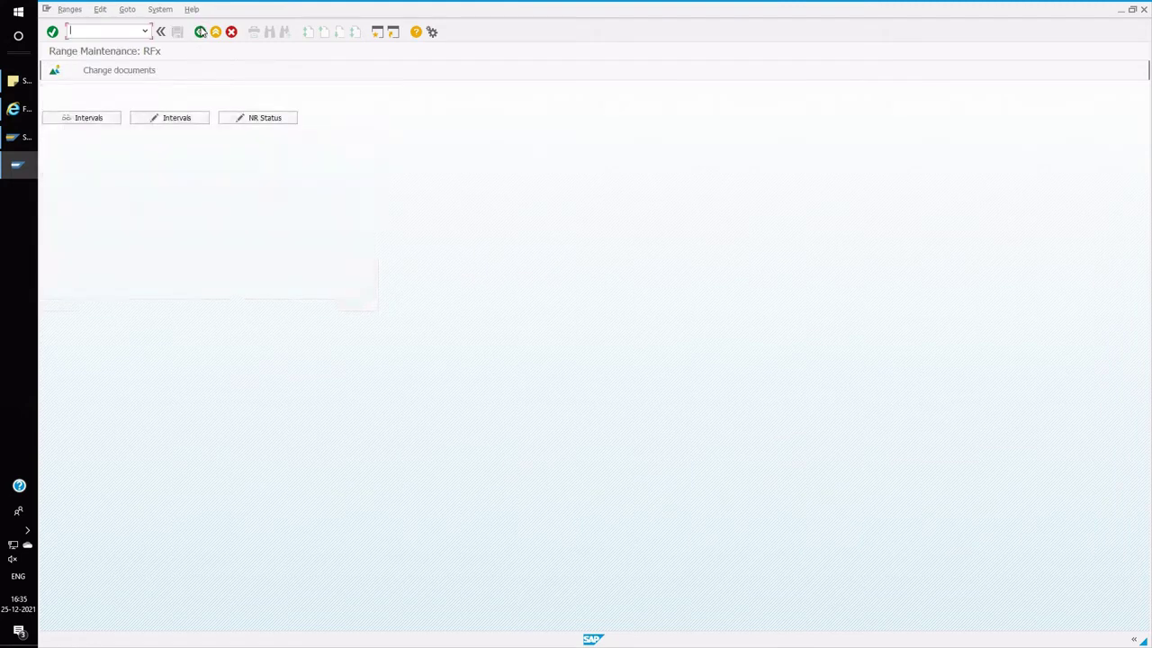
{"action": "left_click", "coordinate": [140, 73]}
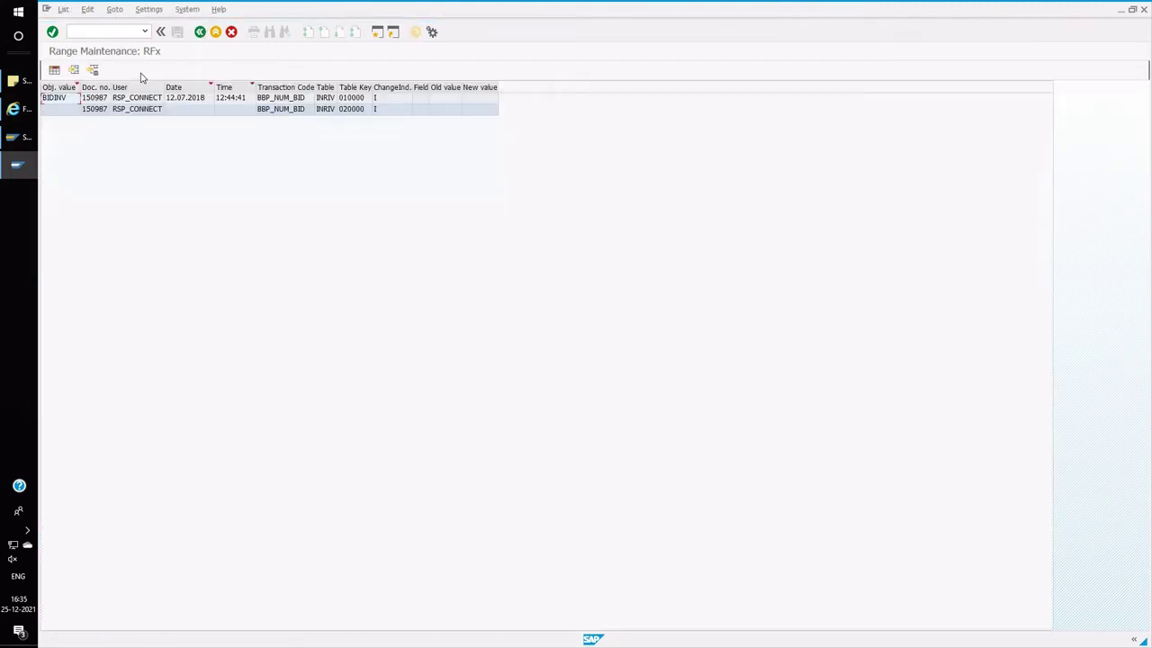
{"action": "left_click", "coordinate": [200, 33]}
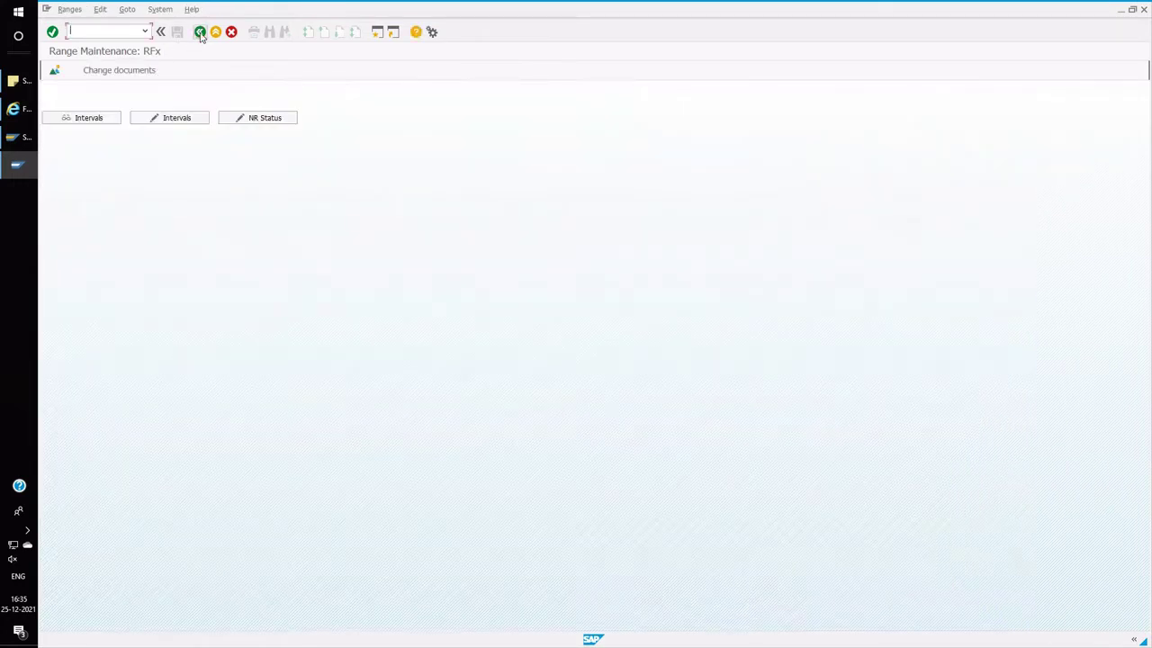
{"action": "left_click", "coordinate": [200, 33]}
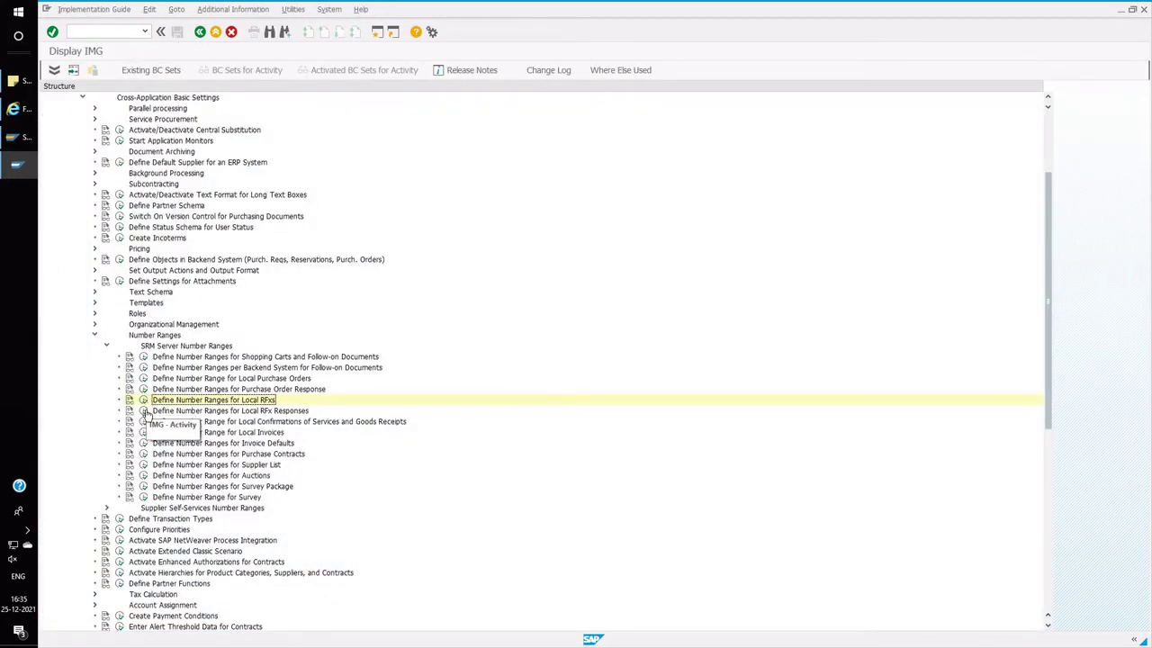
- Collapse the Number Ranges node, expand Text Schema, and open the Define Text Schema activity
{"action": "left_click", "coordinate": [106, 347]}
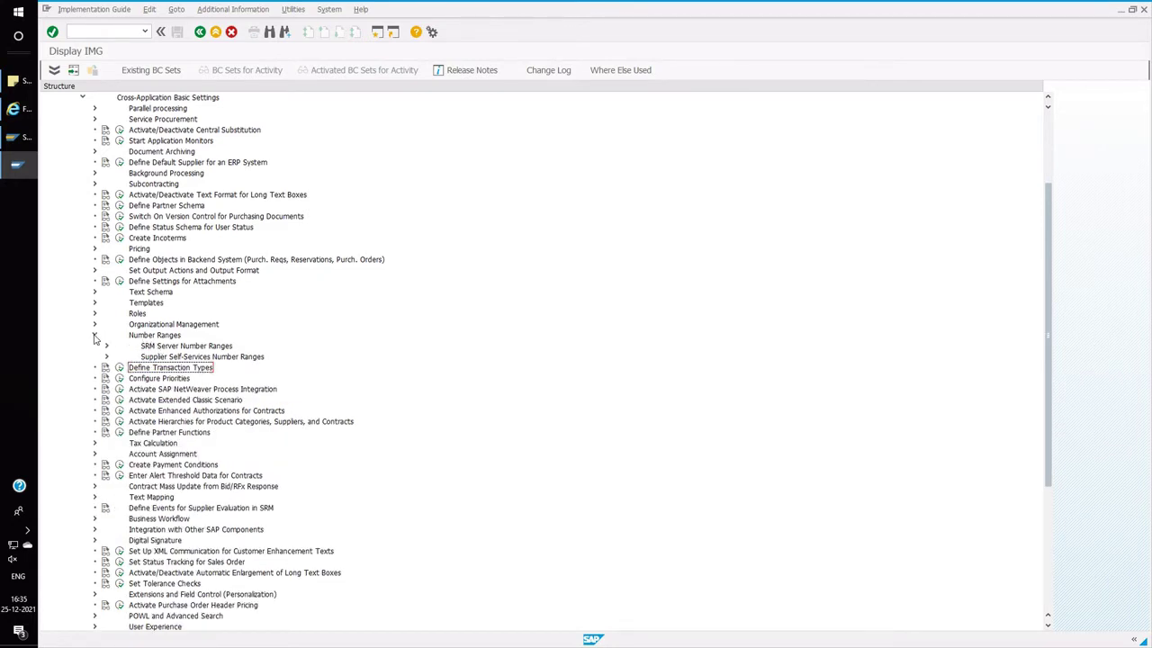
{"action": "left_click", "coordinate": [97, 336]}
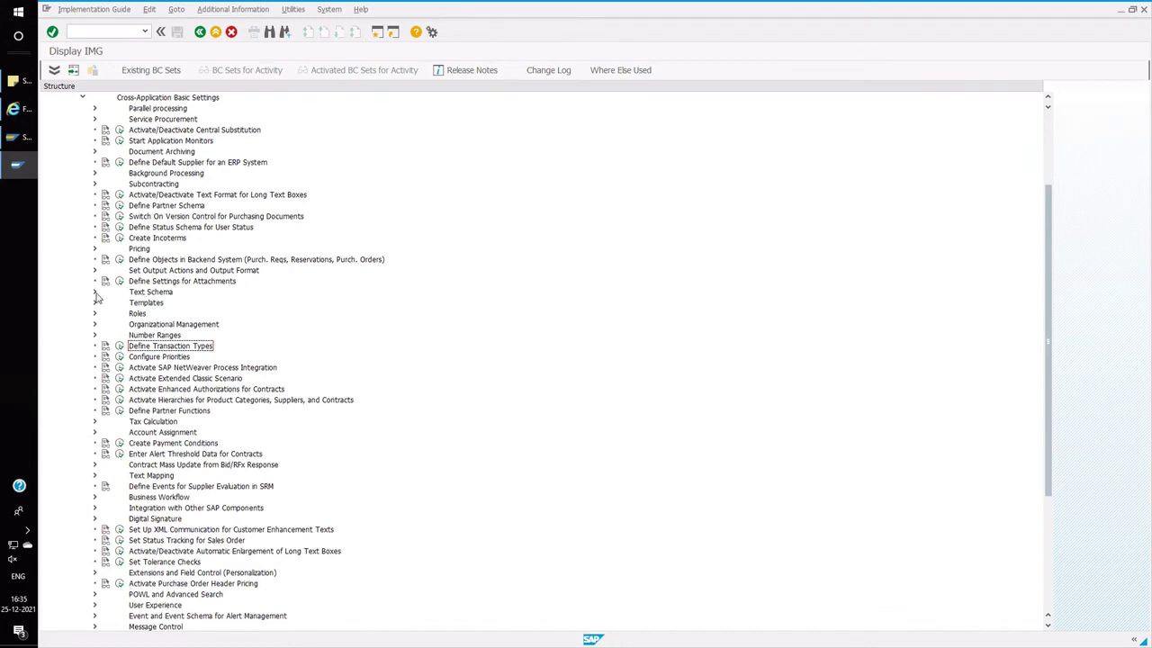
{"action": "left_click", "coordinate": [94, 292]}
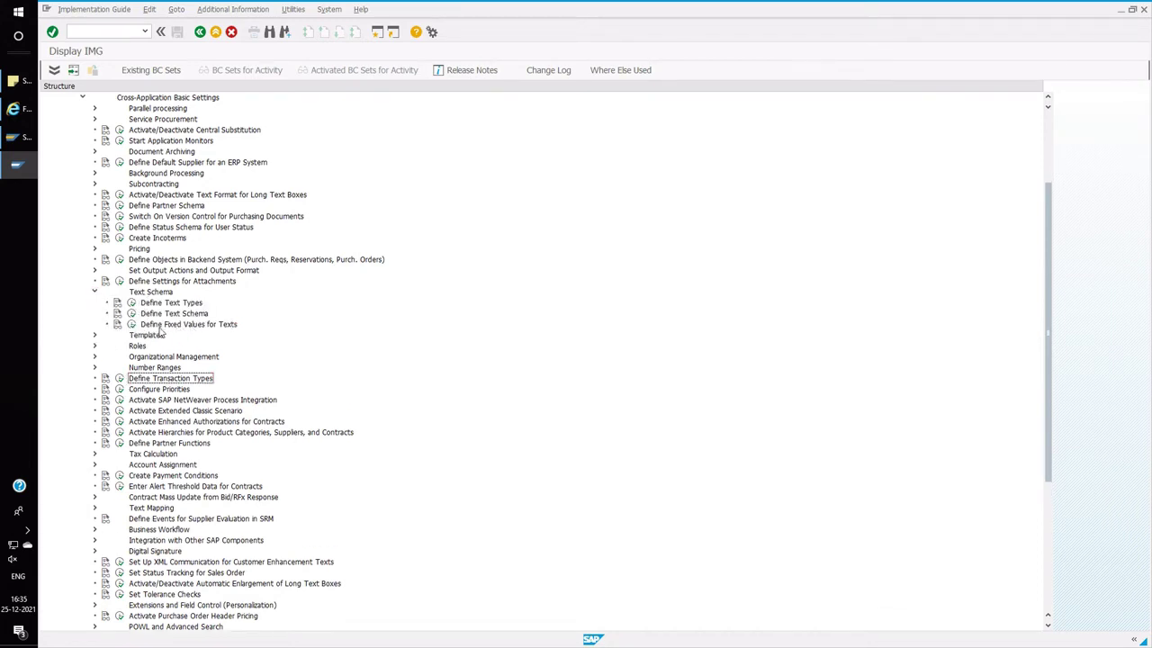
{"action": "left_click", "coordinate": [132, 314]}
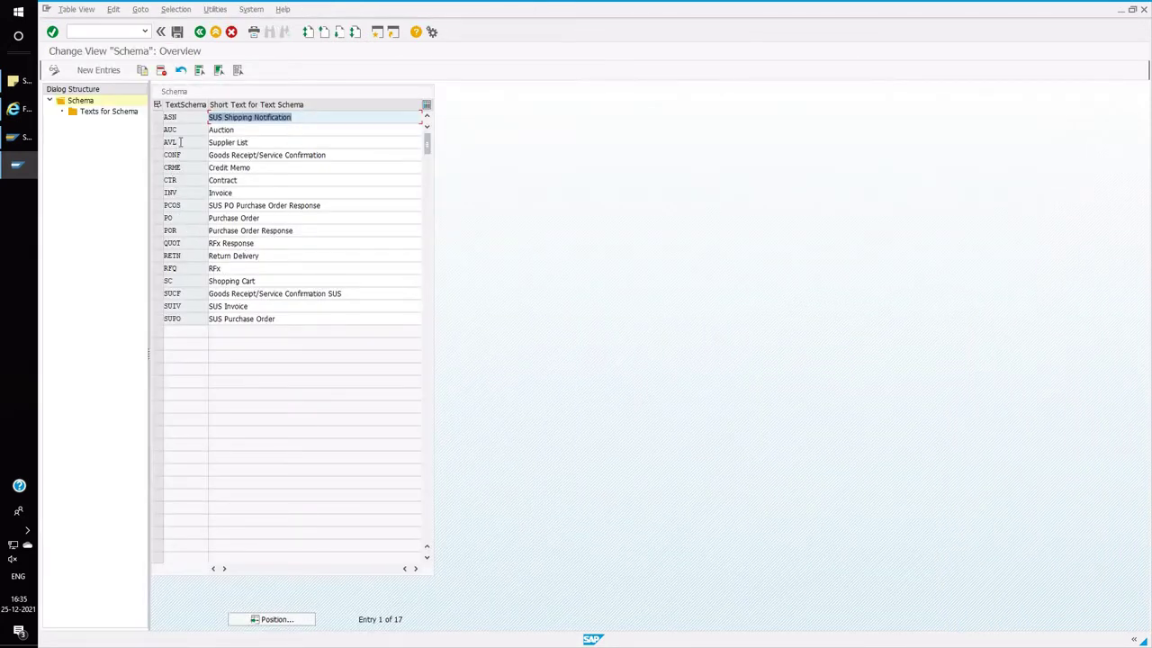
- Examine the texts assigned to the RFQ text schema with the ID column widened, and return to the IMG structure
{"action": "left_click", "coordinate": [180, 117]}
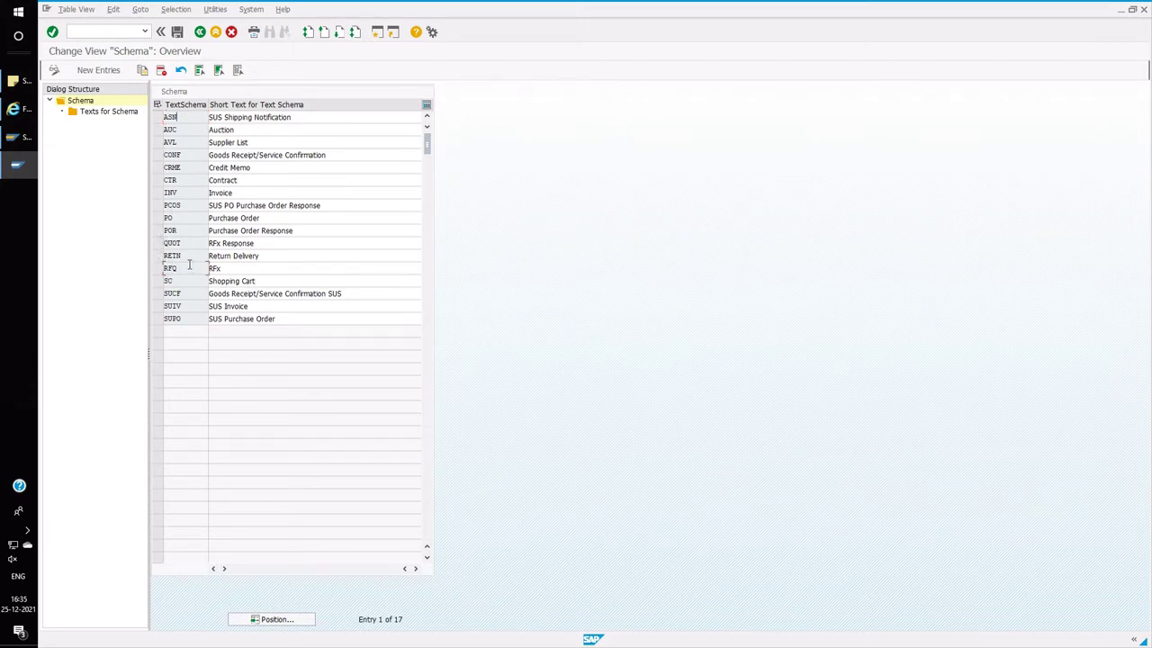
{"action": "left_click", "coordinate": [159, 270]}
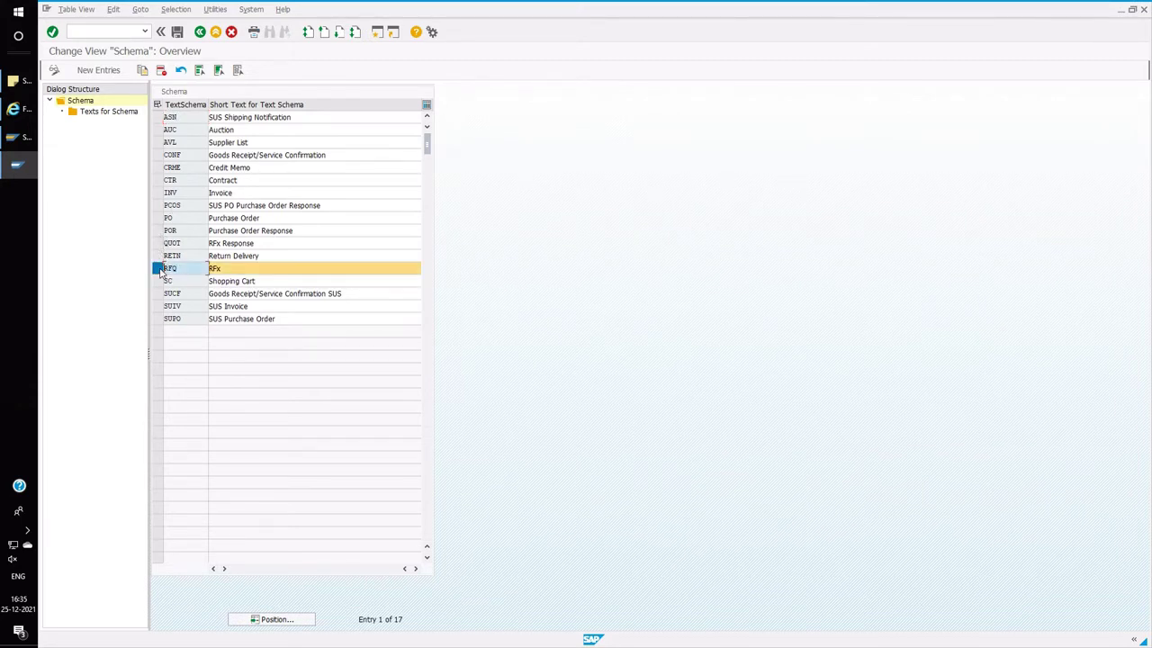
{"action": "double_click", "coordinate": [95, 110]}
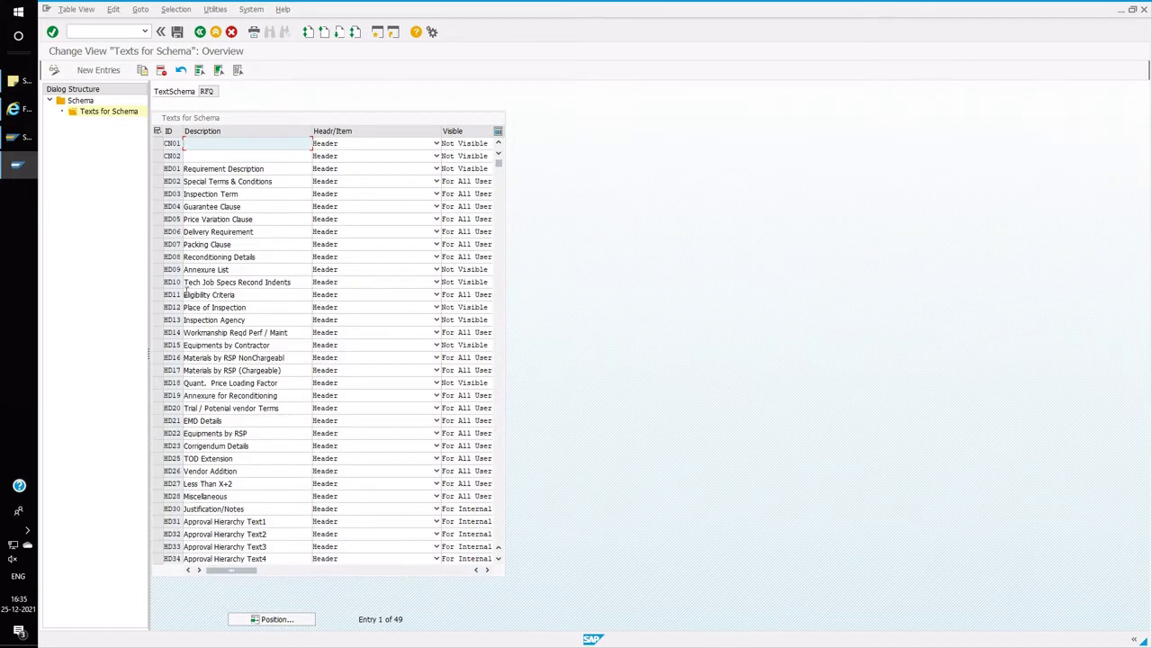
{"action": "left_click_drag", "start_coordinate": [182, 133], "coordinate": [227, 135]}
{"action": "left_click", "coordinate": [188, 355]}
{"action": "key", "text": "Page_Down"}
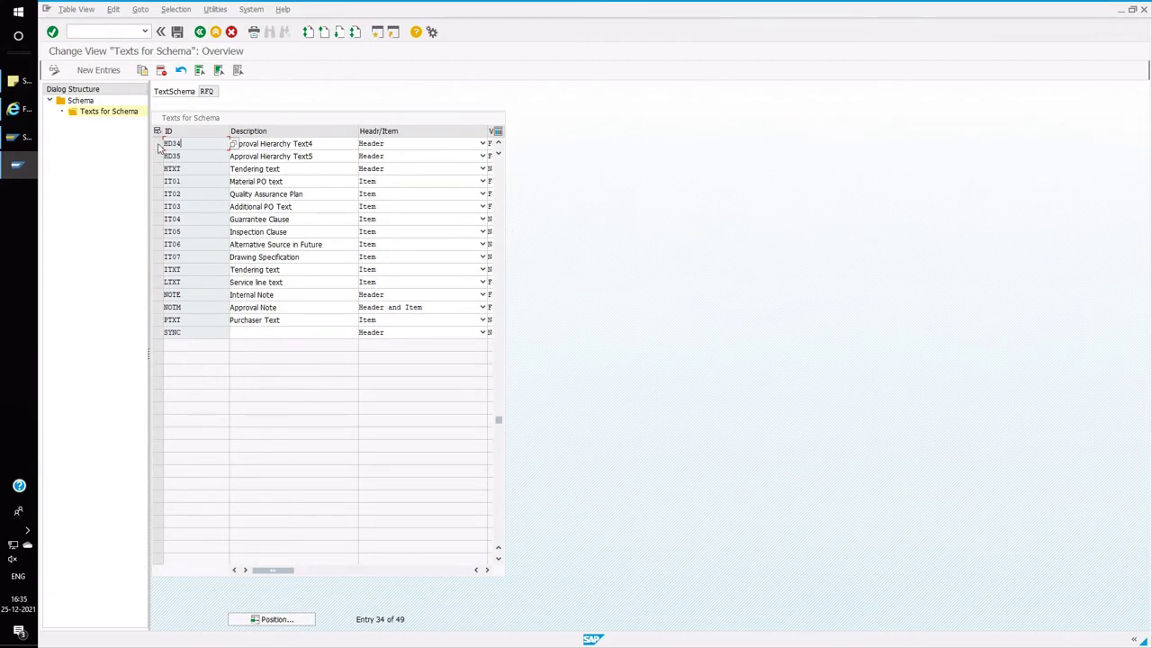
{"action": "left_click", "coordinate": [199, 33]}
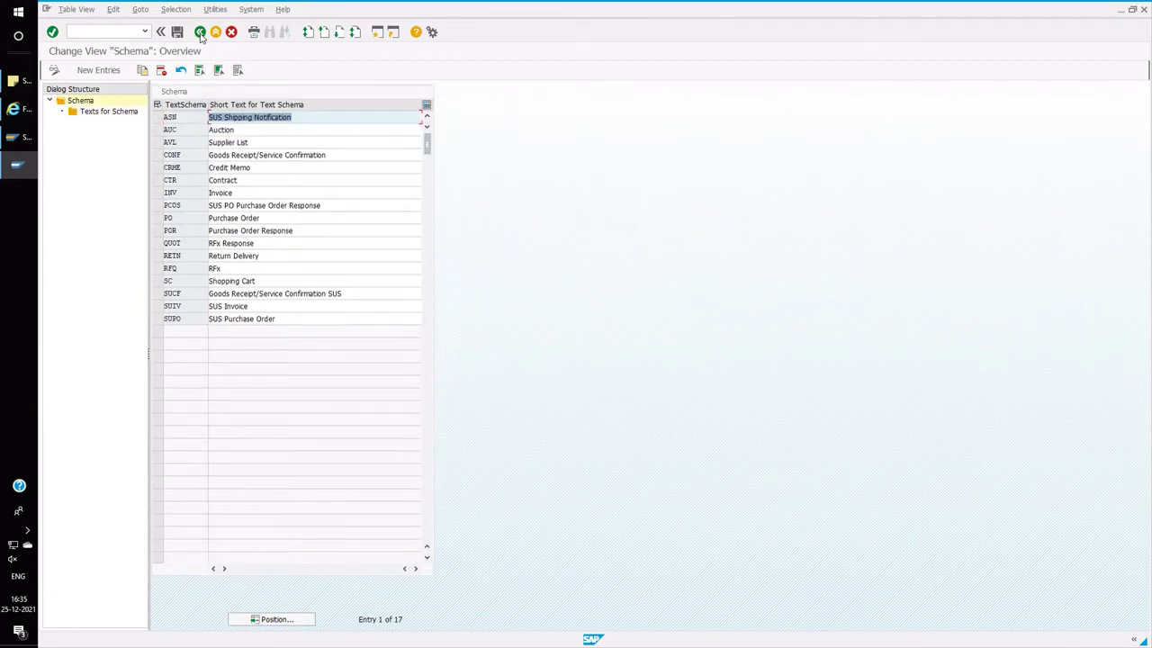
{"action": "left_click", "coordinate": [200, 32]}
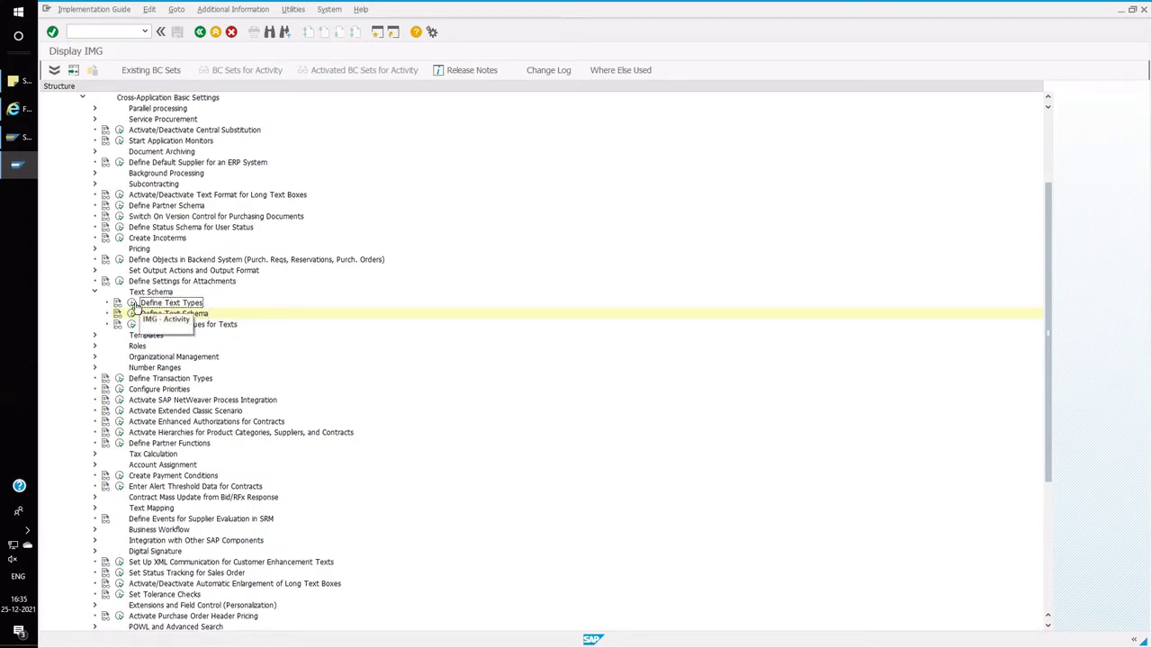
- Open the Define Text Types activity and review the text types of text object BBP_PD
{"action": "left_click", "coordinate": [133, 303]}
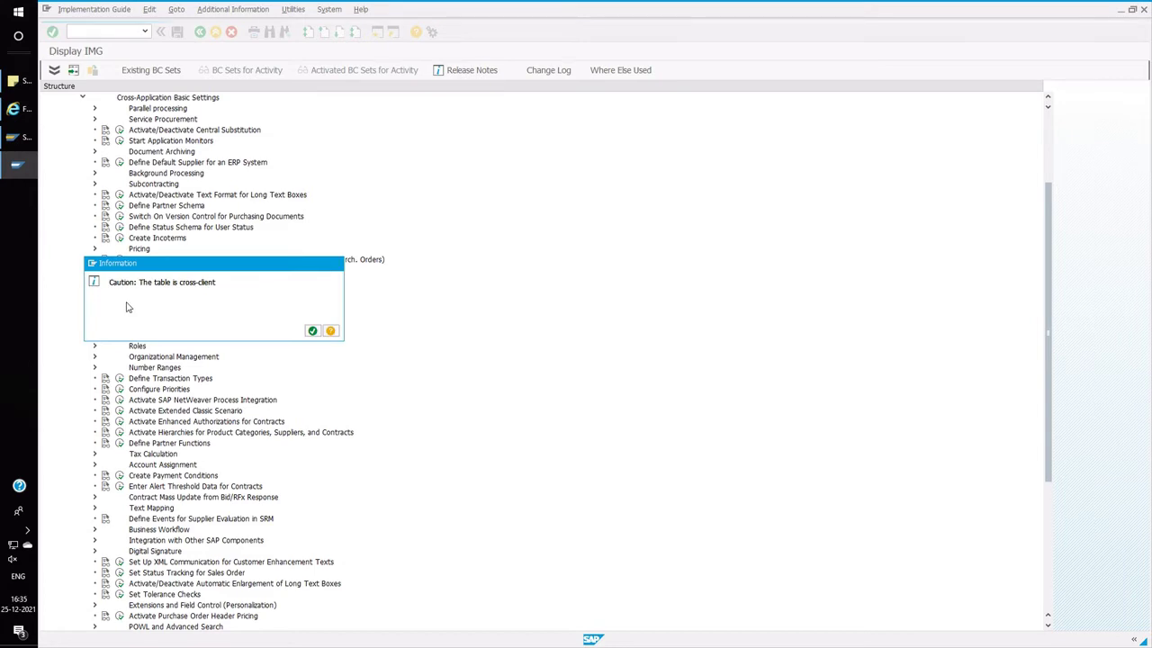
{"action": "key", "text": "Return"}
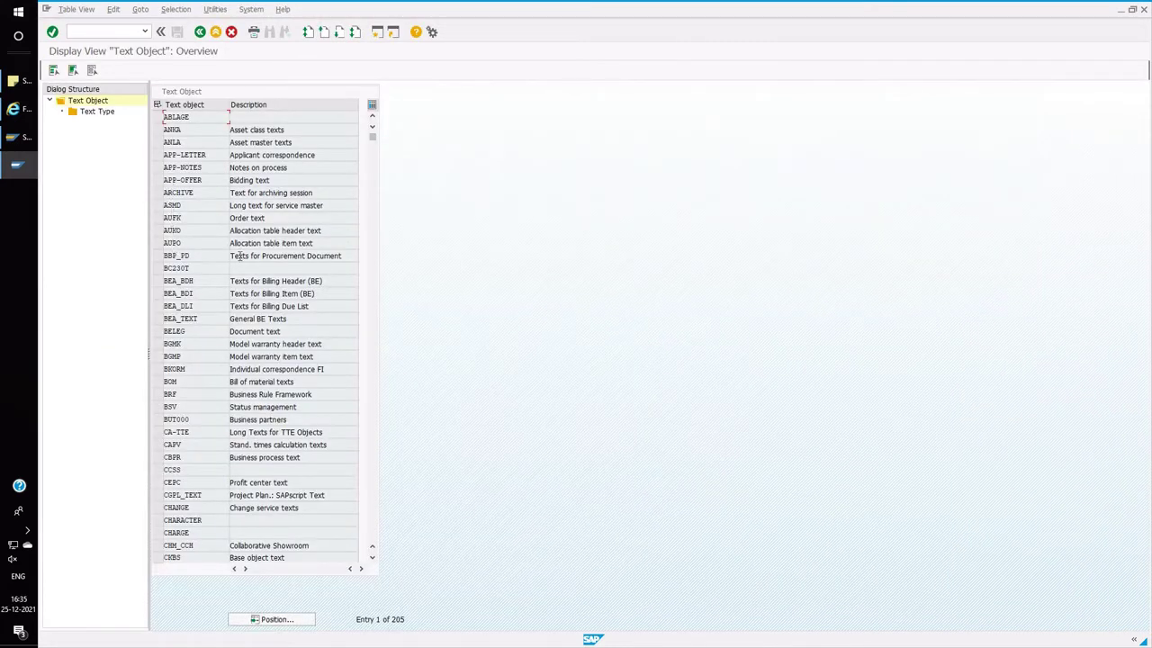
{"action": "left_click", "coordinate": [158, 255]}
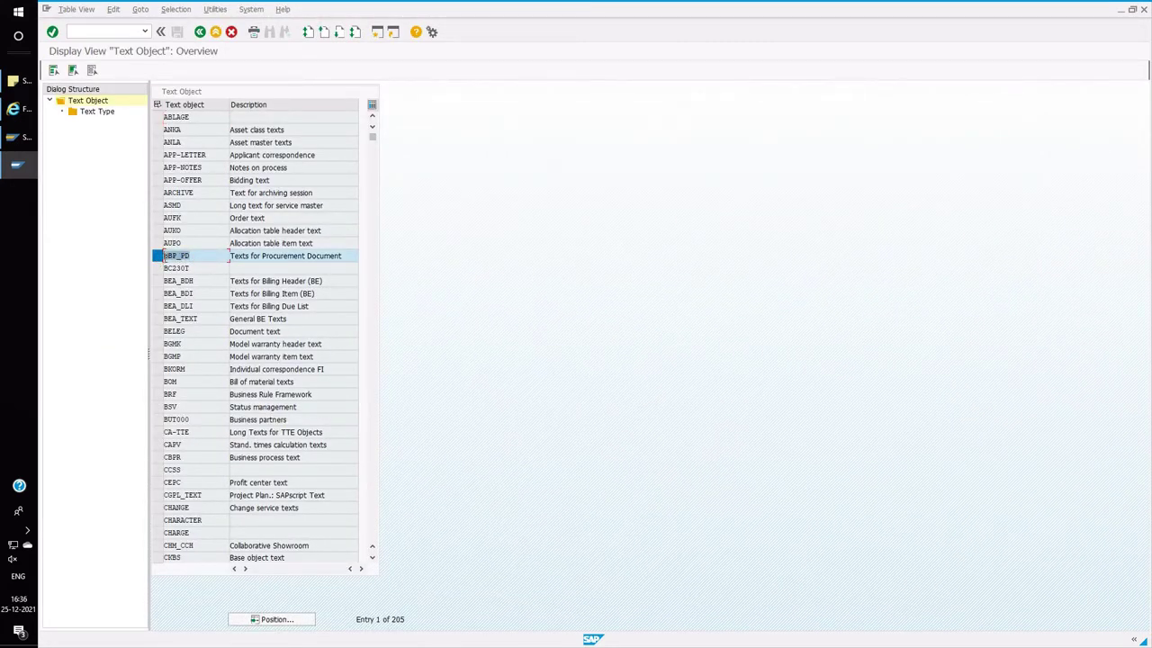
{"action": "double_click", "coordinate": [197, 255]}
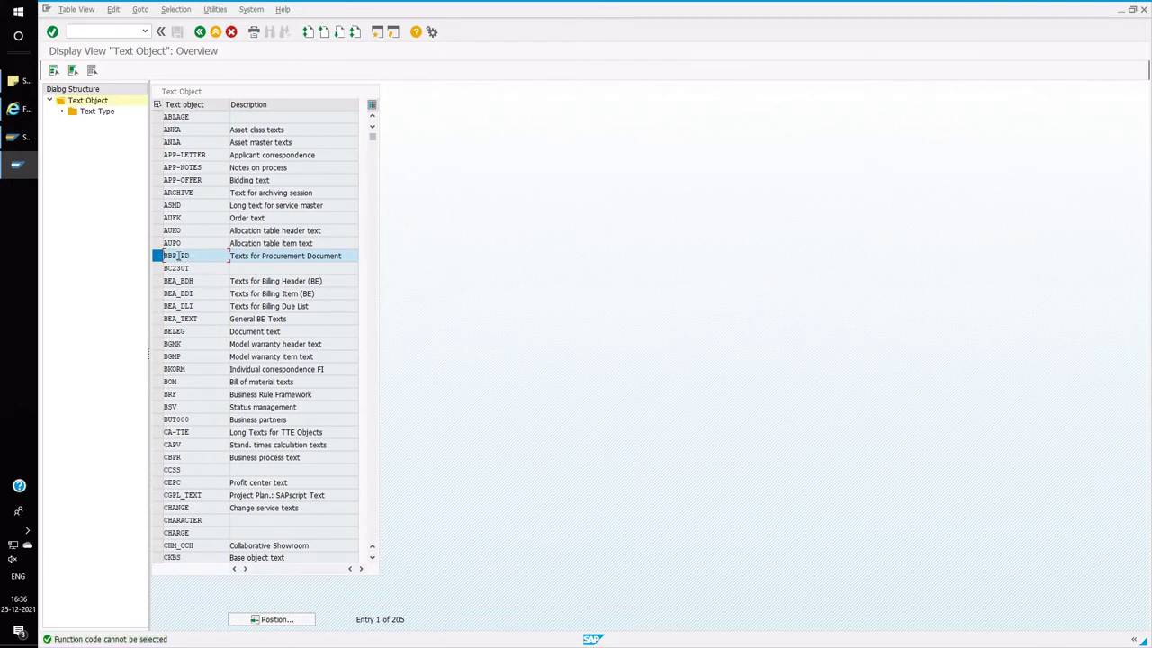
{"action": "double_click", "coordinate": [103, 112]}
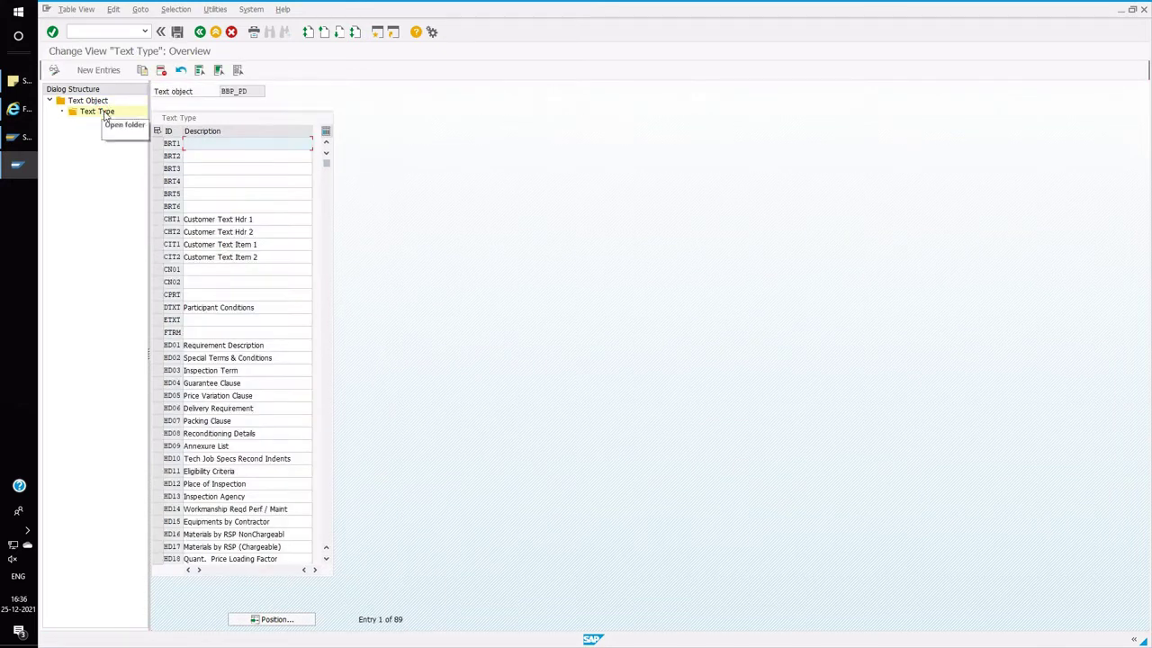
{"action": "scroll", "coordinate": [277, 383], "scroll_direction": "down", "scroll_amount": 9}
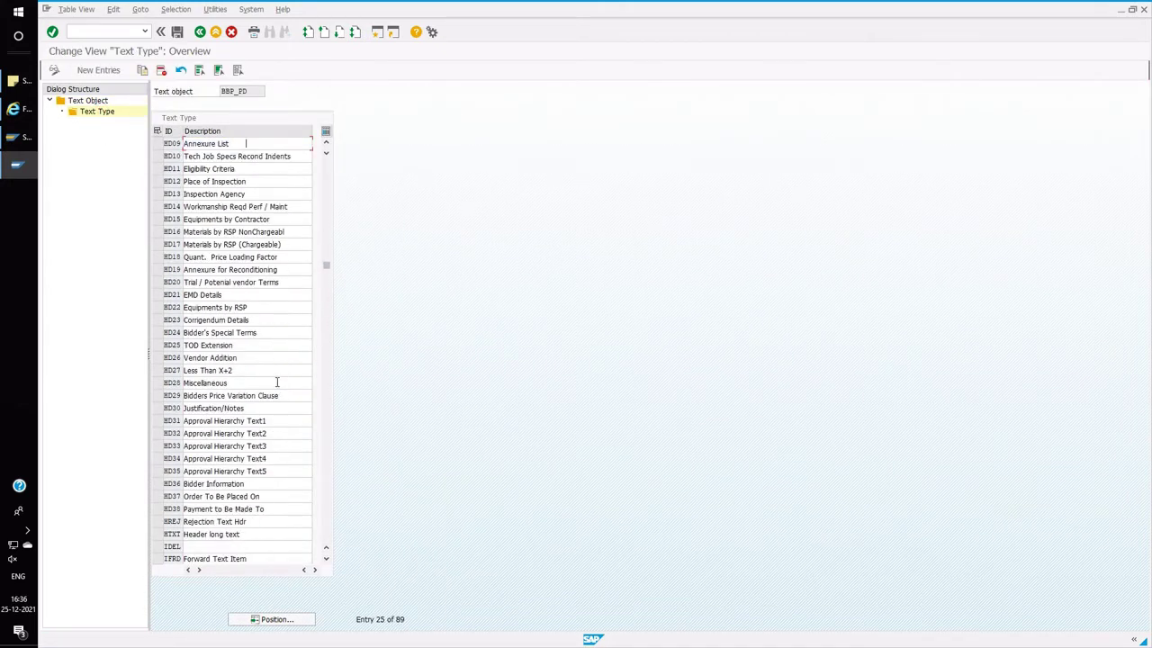
- Draft a new text type ZZZZ with description "test" for BBP_PD, and return to the IMG structure without saving
{"action": "left_click", "coordinate": [98, 69]}
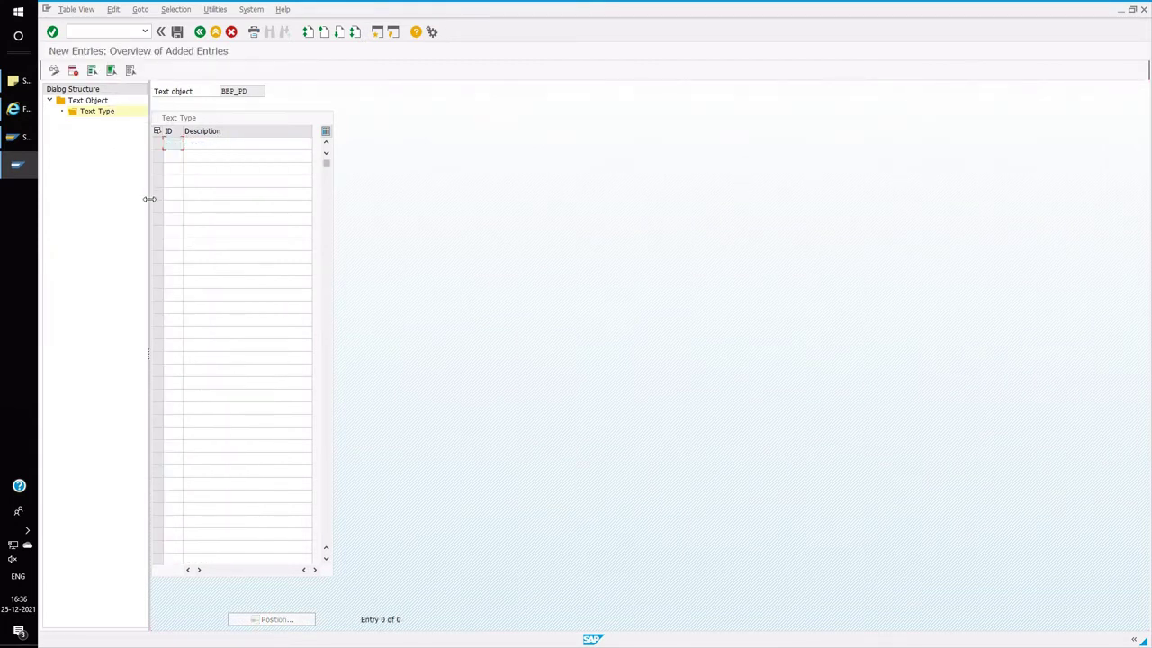
{"action": "left_click", "coordinate": [228, 147]}
{"action": "key", "text": "Return"}
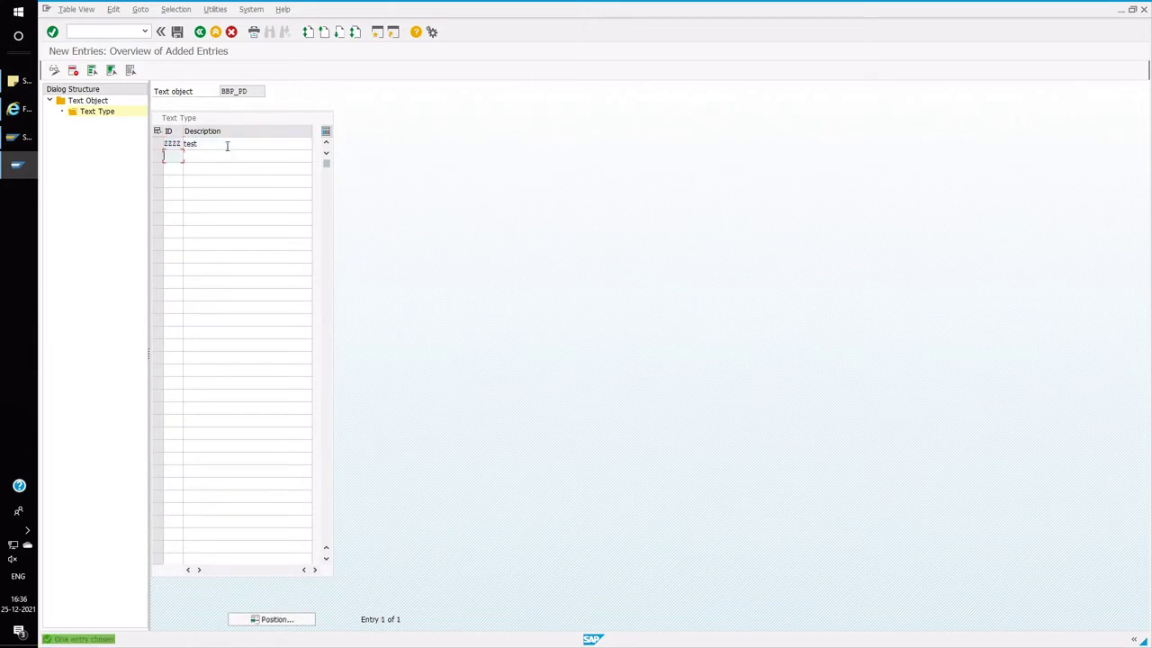
{"action": "left_click", "coordinate": [201, 33]}
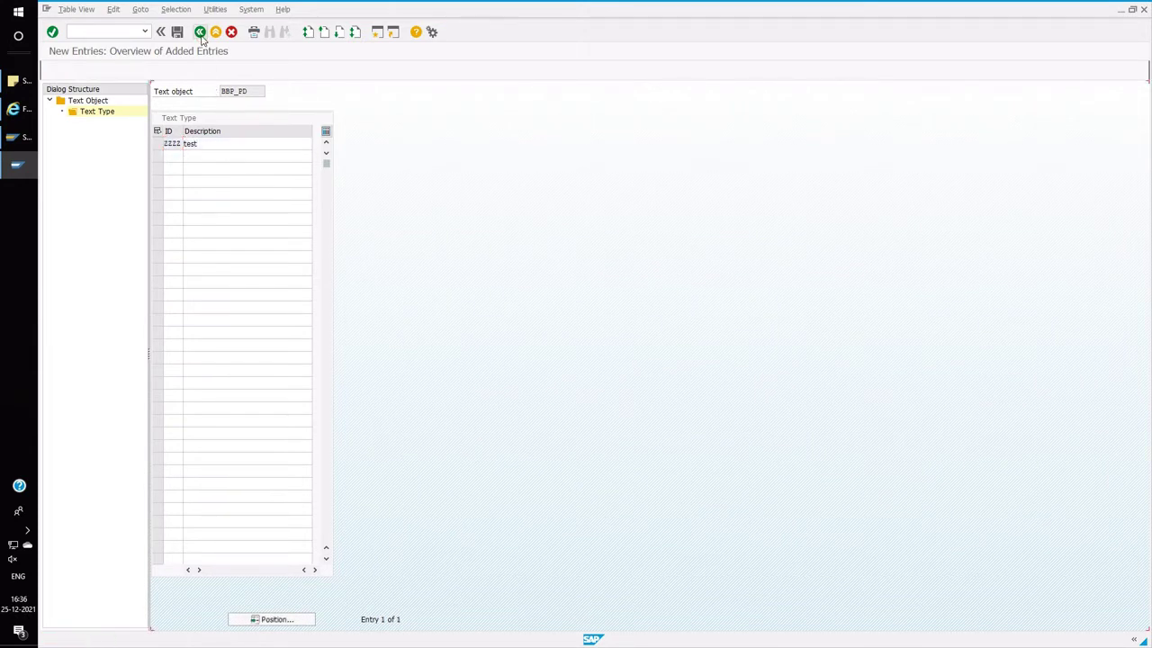
{"action": "left_click", "coordinate": [201, 33]}
{"action": "left_click", "coordinate": [203, 34]}
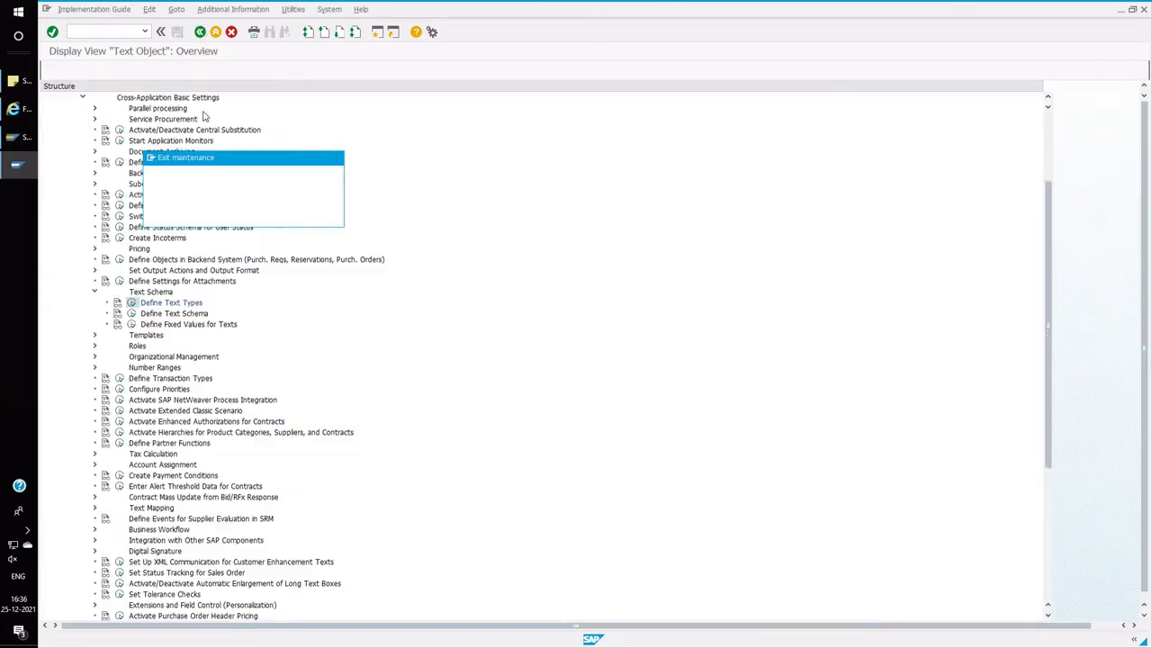
{"action": "left_click", "coordinate": [232, 215]}
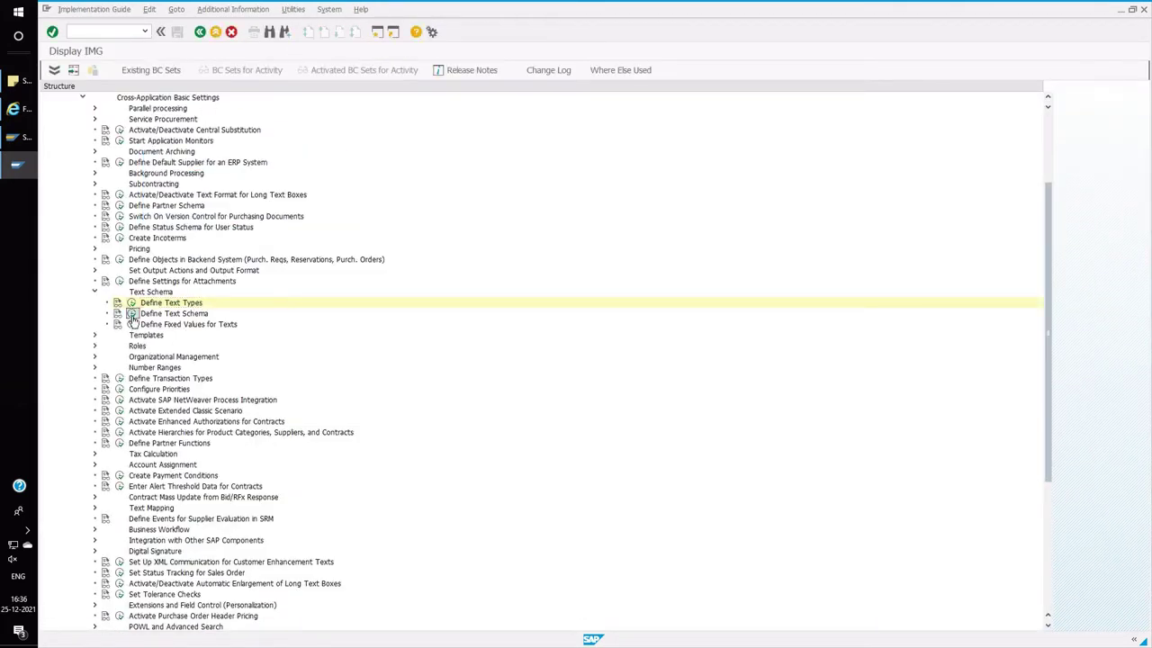
- Open the Define Text Schema activity and display the texts assigned to the RFQ schema
{"action": "left_click", "coordinate": [131, 313]}
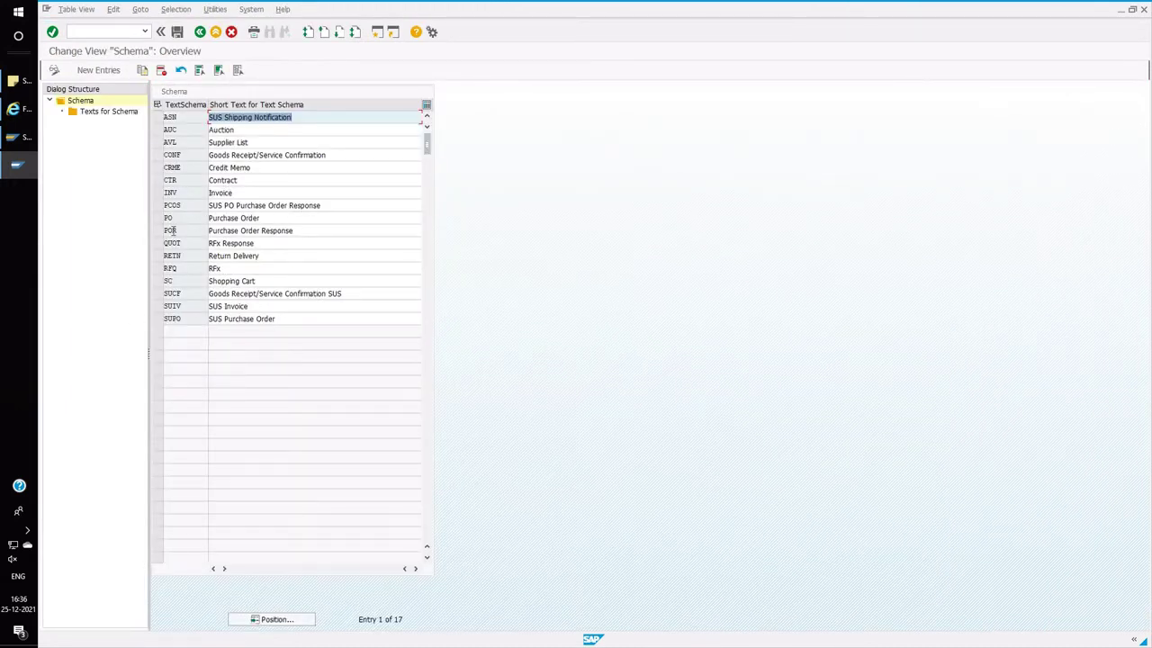
{"action": "left_click", "coordinate": [157, 268]}
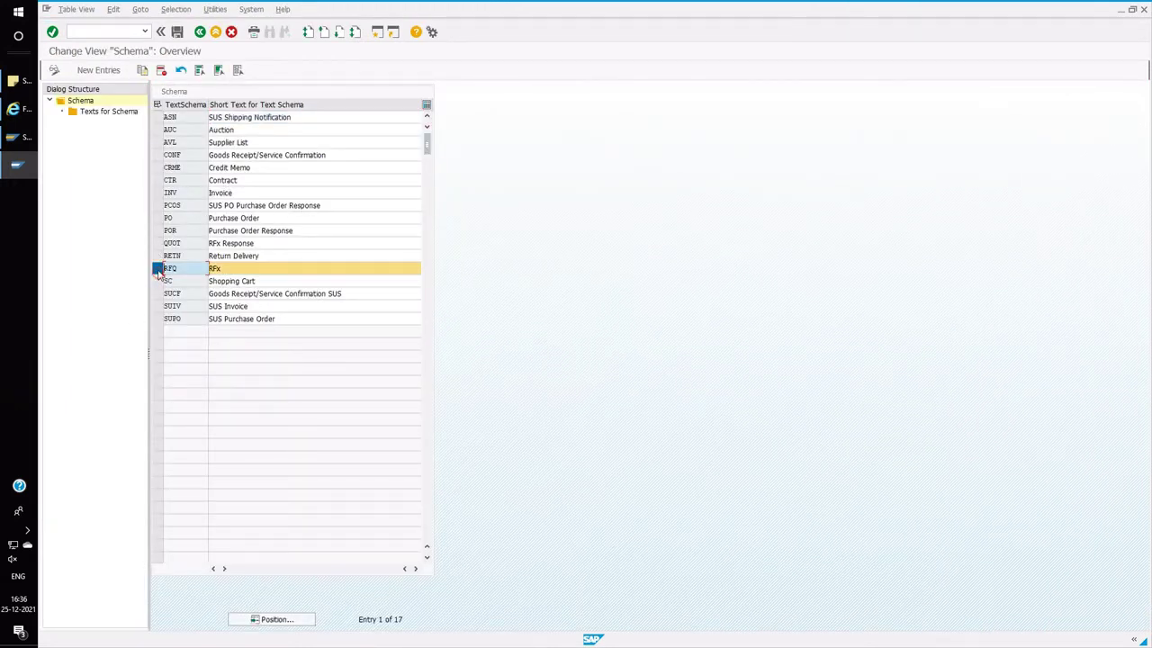
{"action": "double_click", "coordinate": [114, 114]}
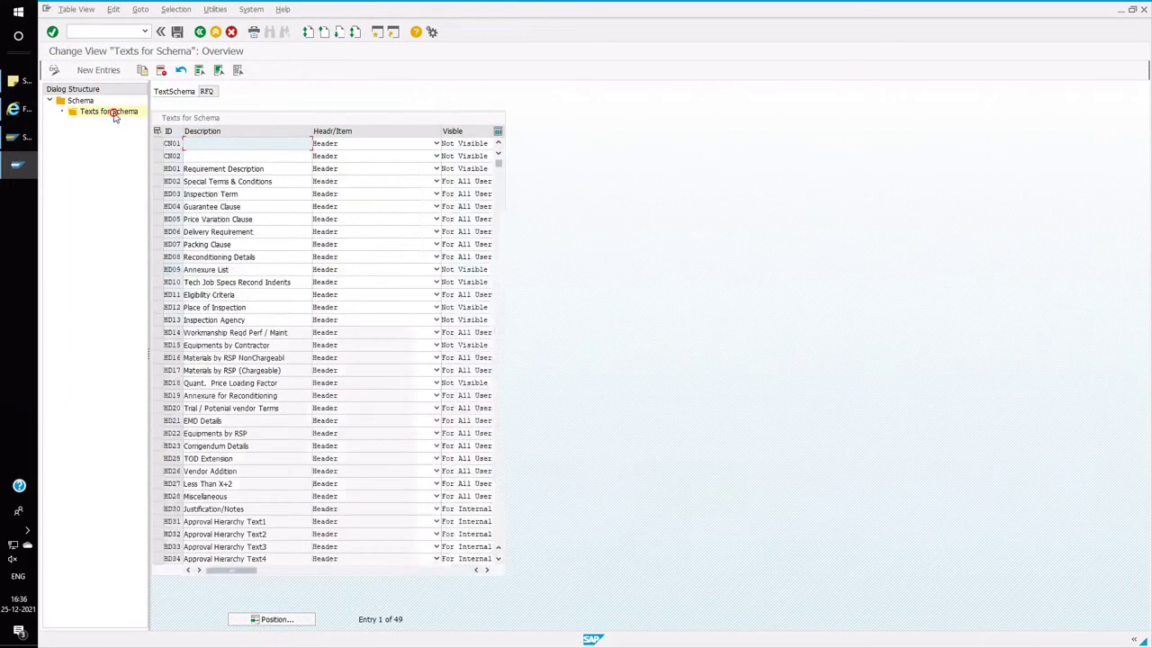
- Try to add text IDs ZZZZ and HD01 as a new entry in the RFQ text schema, and clear the ID
{"action": "left_click", "coordinate": [99, 70]}
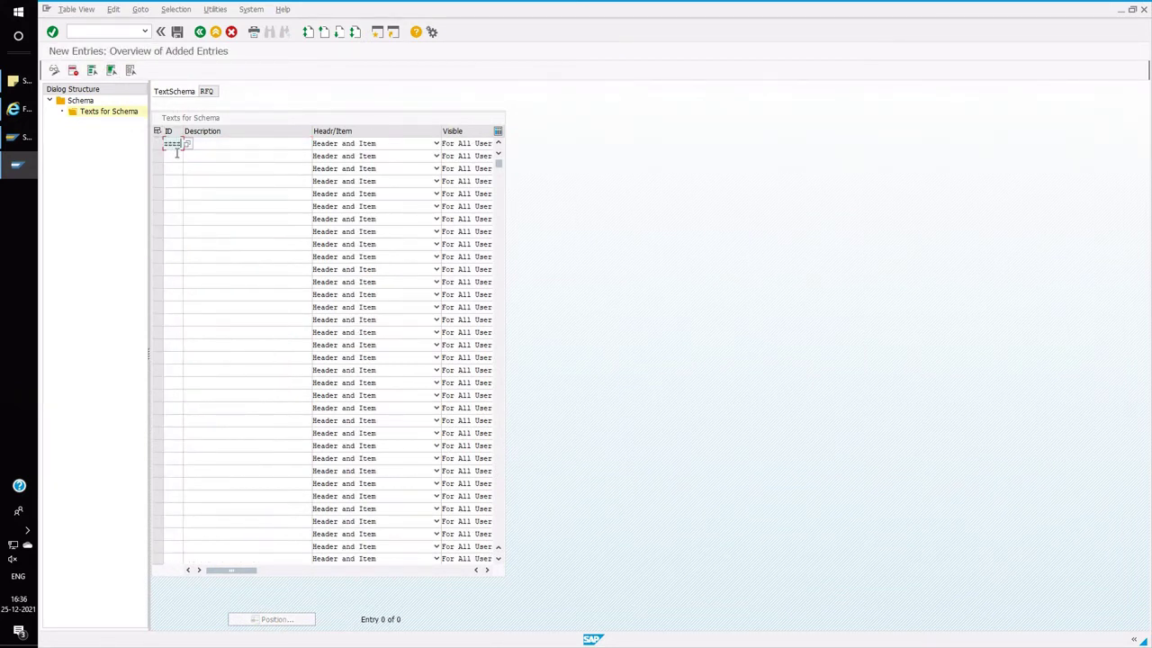
{"action": "type", "text": "zzzz"}
{"action": "key", "text": "Return"}
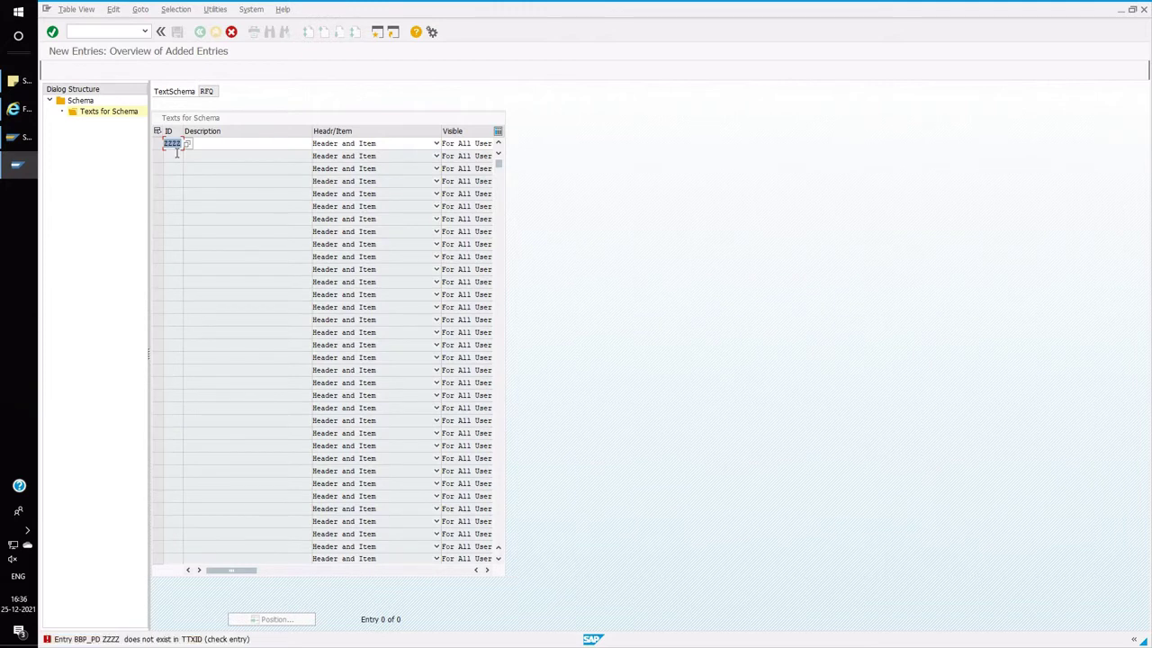
{"action": "type", "text": "Hd01"}
{"action": "key", "text": "Return"}
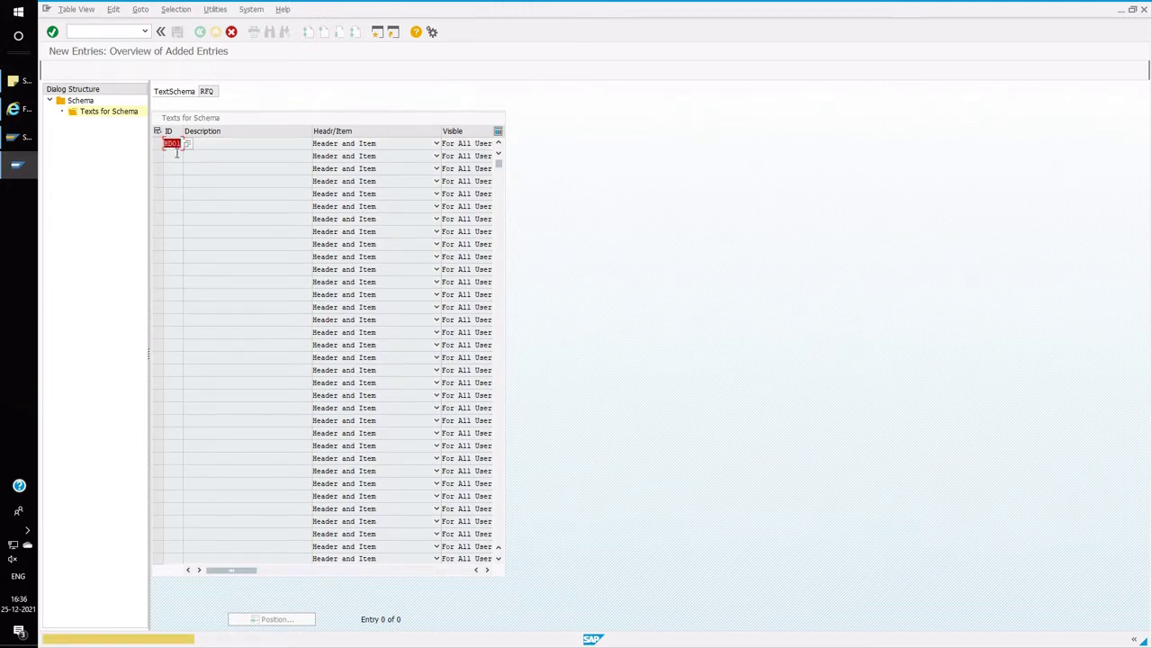
{"action": "key", "text": "Return"}
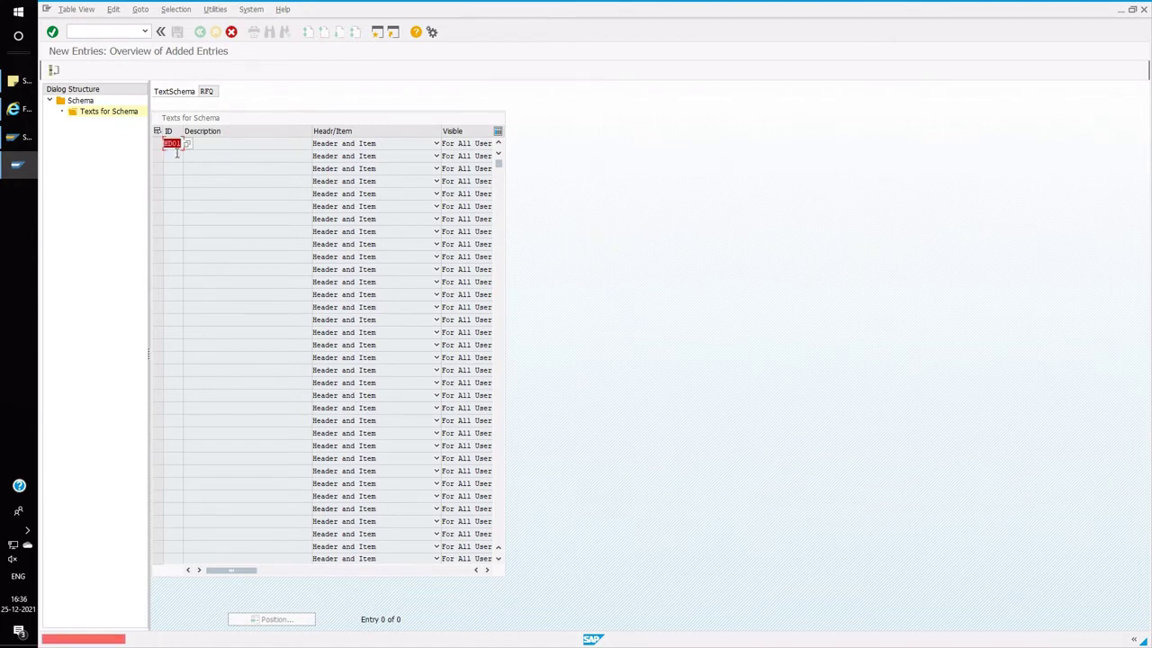
{"action": "key", "text": "BackSpace"}
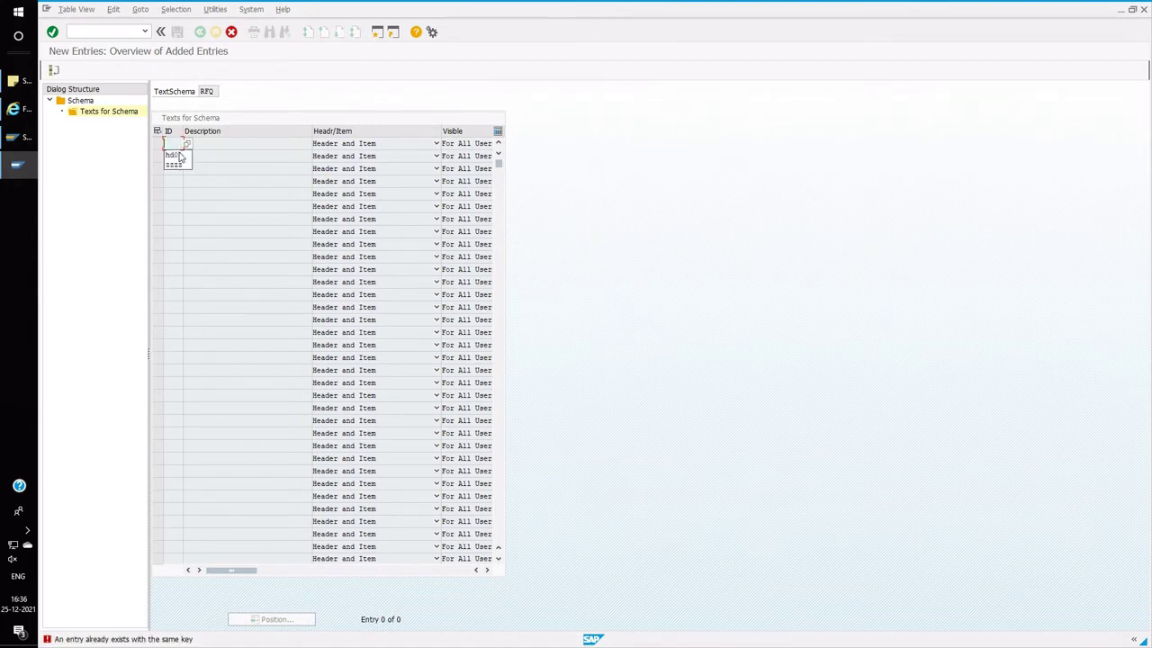
- Examine the available options for Headr/Item, Visible, Changeable and Copyable in the new RFQ text entry
{"action": "left_click", "coordinate": [219, 143]}
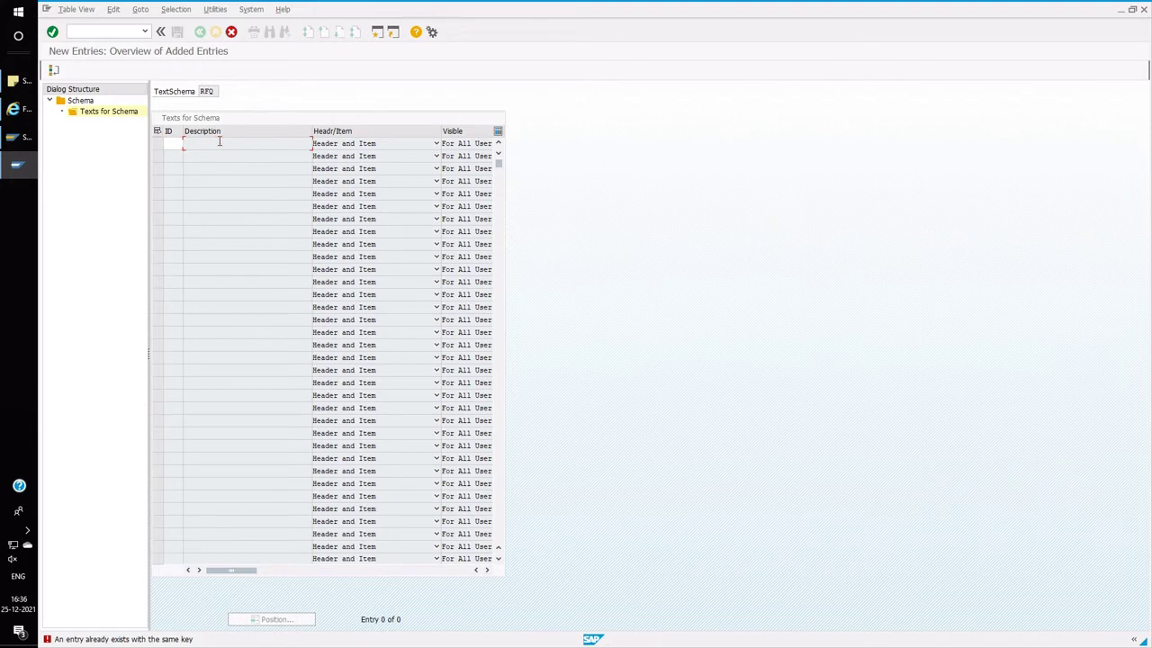
{"action": "left_click", "coordinate": [363, 153]}
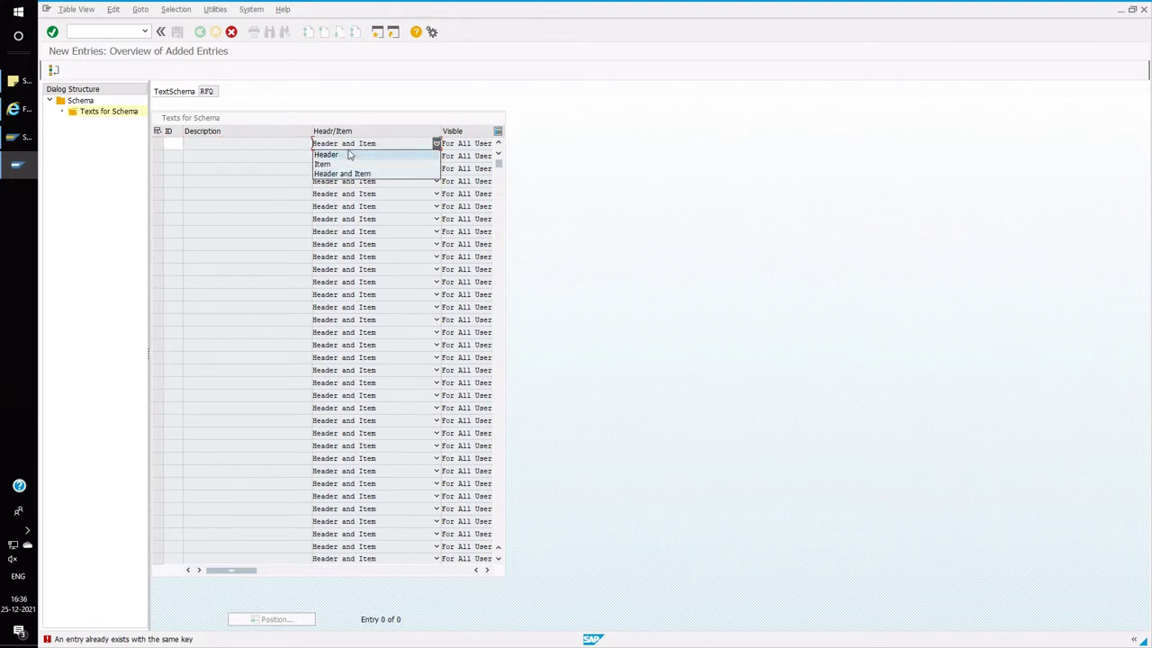
{"action": "left_click", "coordinate": [486, 571]}
{"action": "left_click", "coordinate": [487, 570]}
{"action": "key", "text": "Tab"}
{"action": "left_click", "coordinate": [356, 146]}
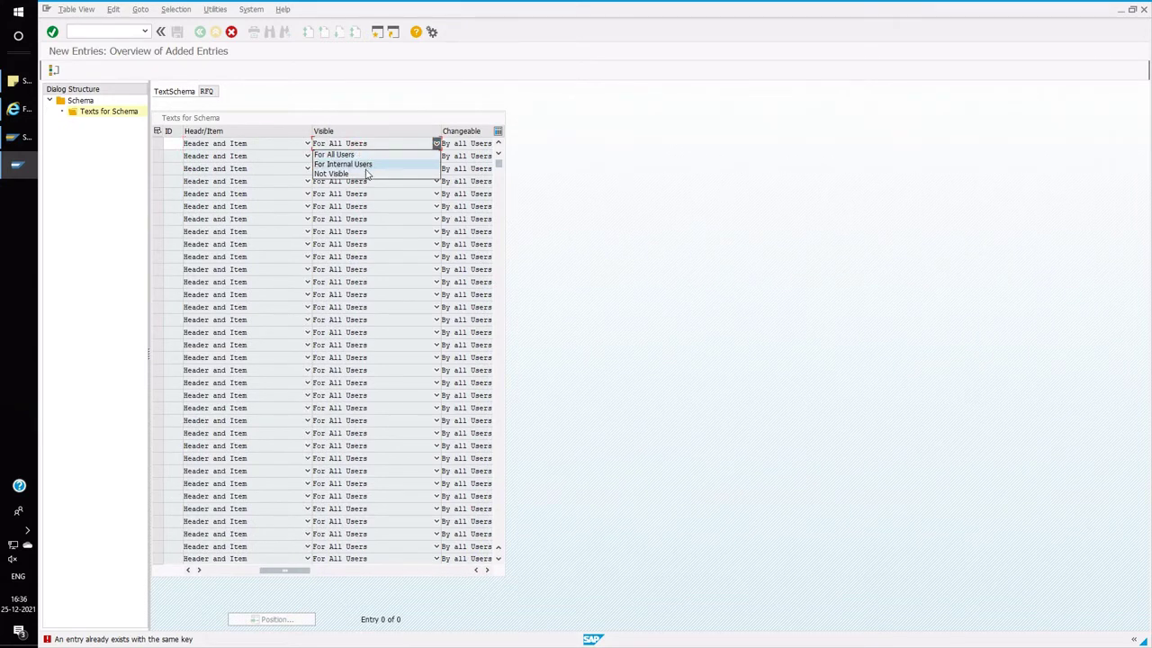
{"action": "left_click", "coordinate": [486, 572]}
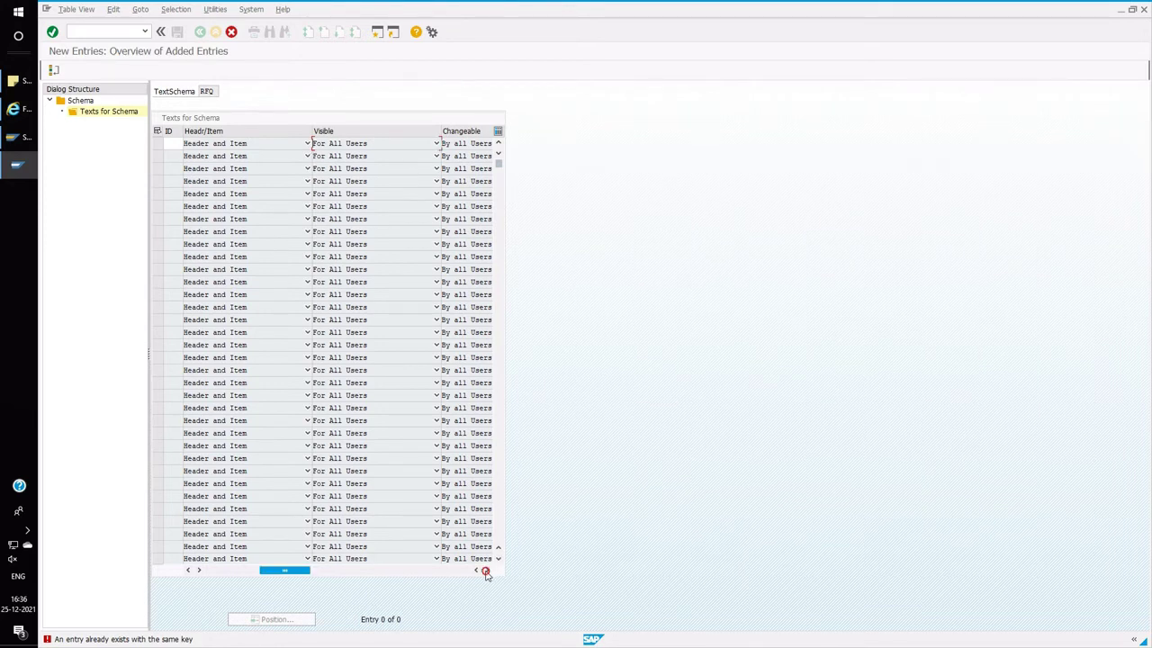
{"action": "left_click", "coordinate": [485, 572]}
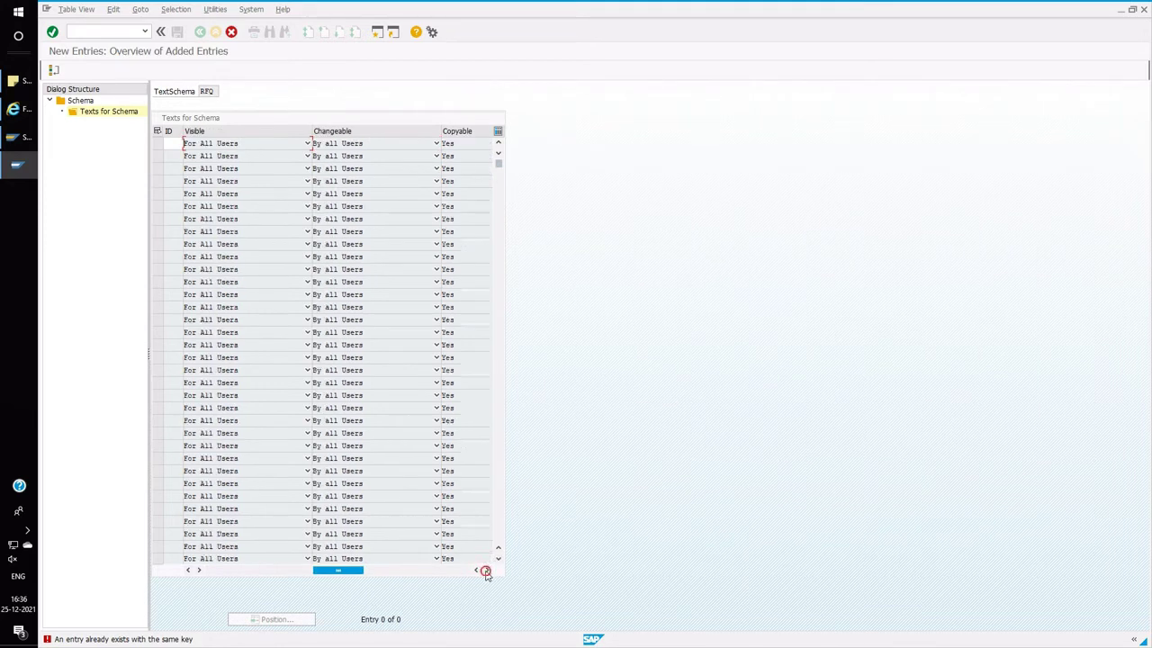
{"action": "left_click", "coordinate": [334, 144]}
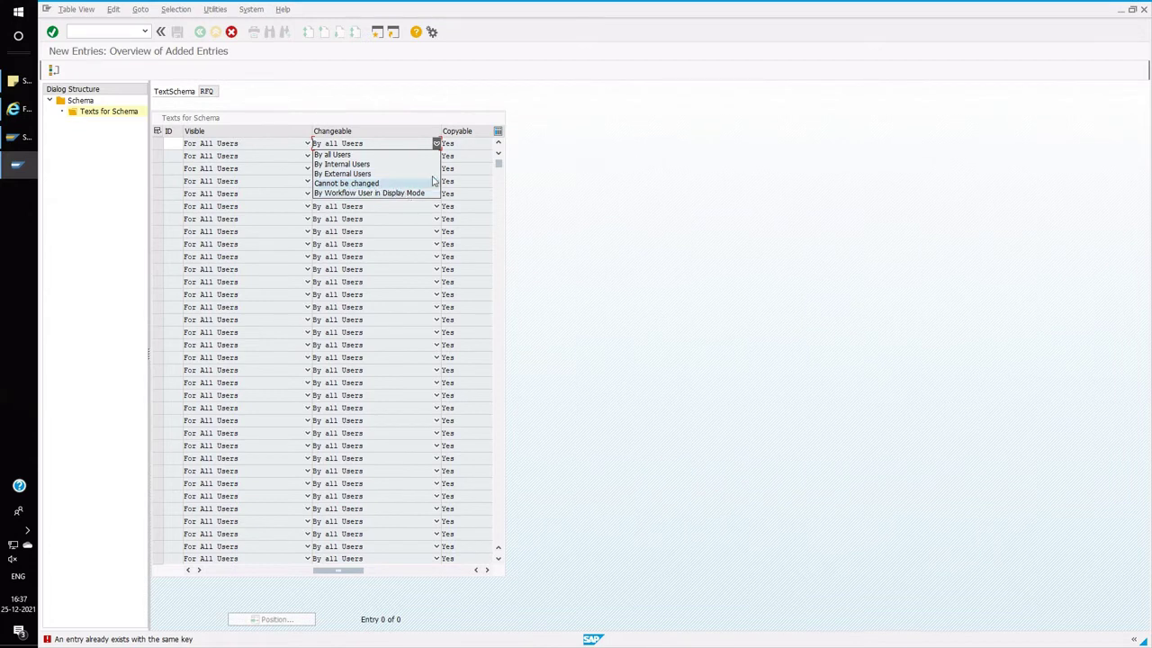
{"action": "left_click", "coordinate": [475, 148]}
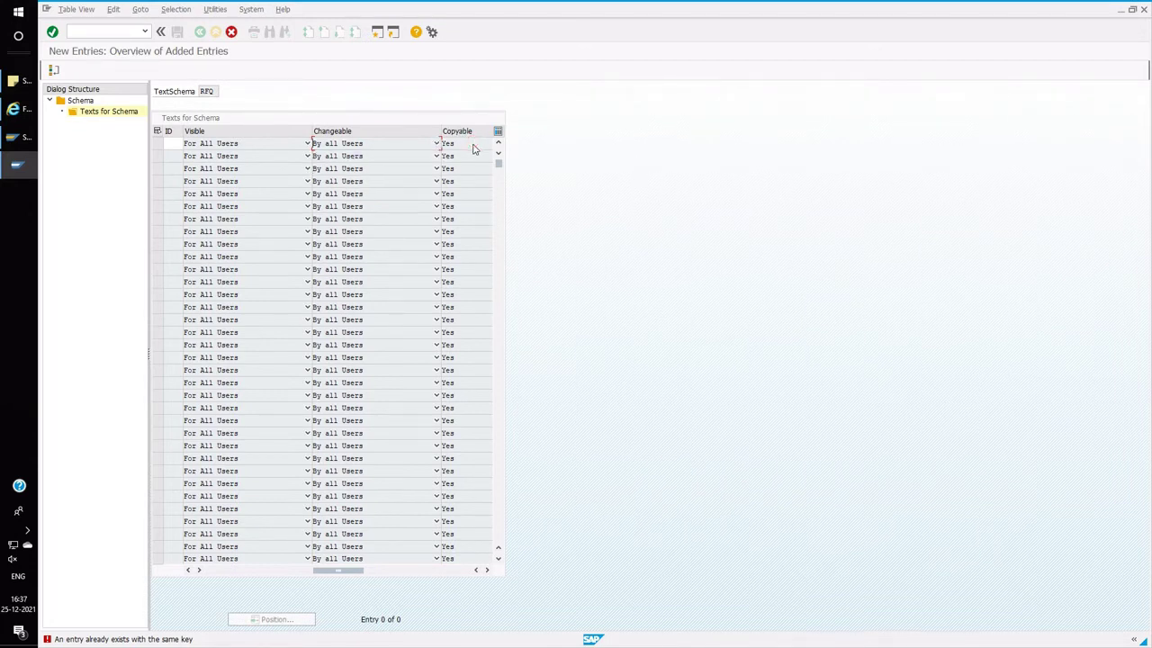
{"action": "left_click", "coordinate": [487, 569]}
{"action": "left_click", "coordinate": [437, 144]}
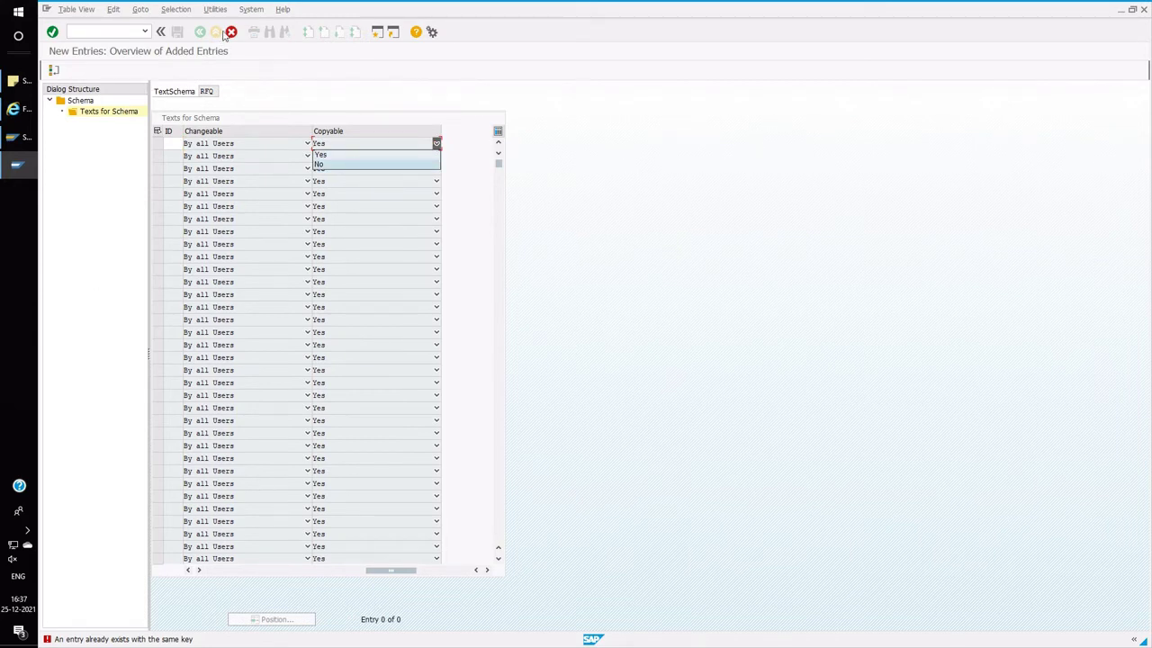
- Discard the new RFQ text entry and return to the IMG structure
{"action": "left_click", "coordinate": [253, 78]}
{"action": "left_click", "coordinate": [231, 32]}
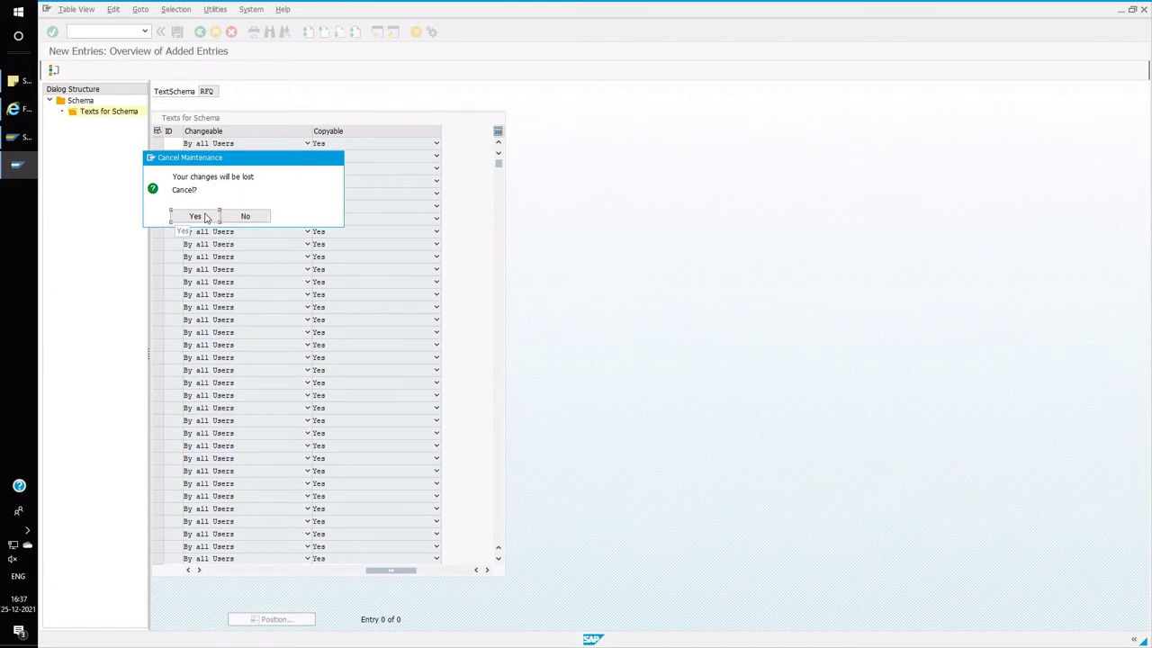
{"action": "left_click", "coordinate": [205, 217]}
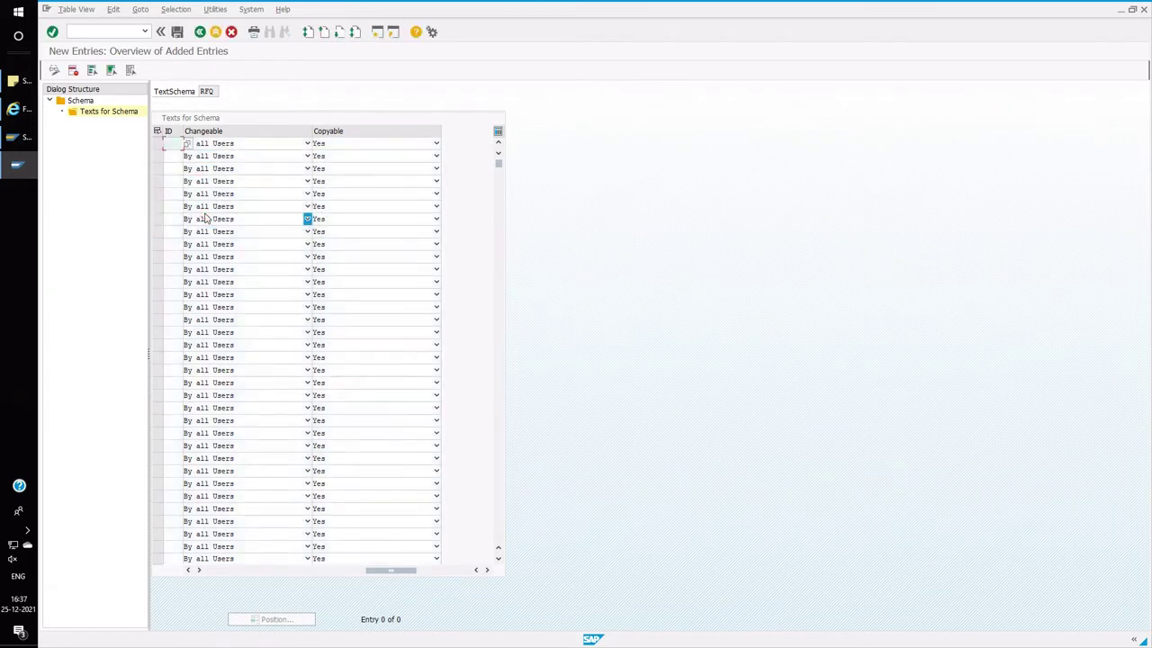
{"action": "left_click", "coordinate": [201, 33]}
{"action": "left_click", "coordinate": [200, 32]}
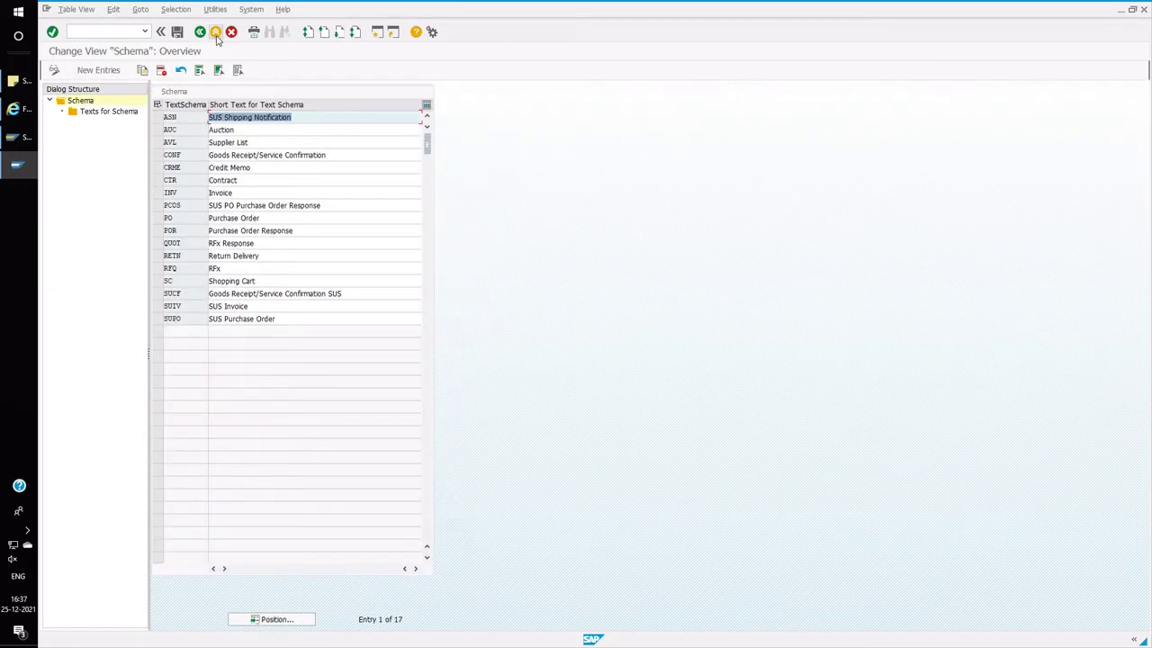
{"action": "left_click", "coordinate": [201, 32]}
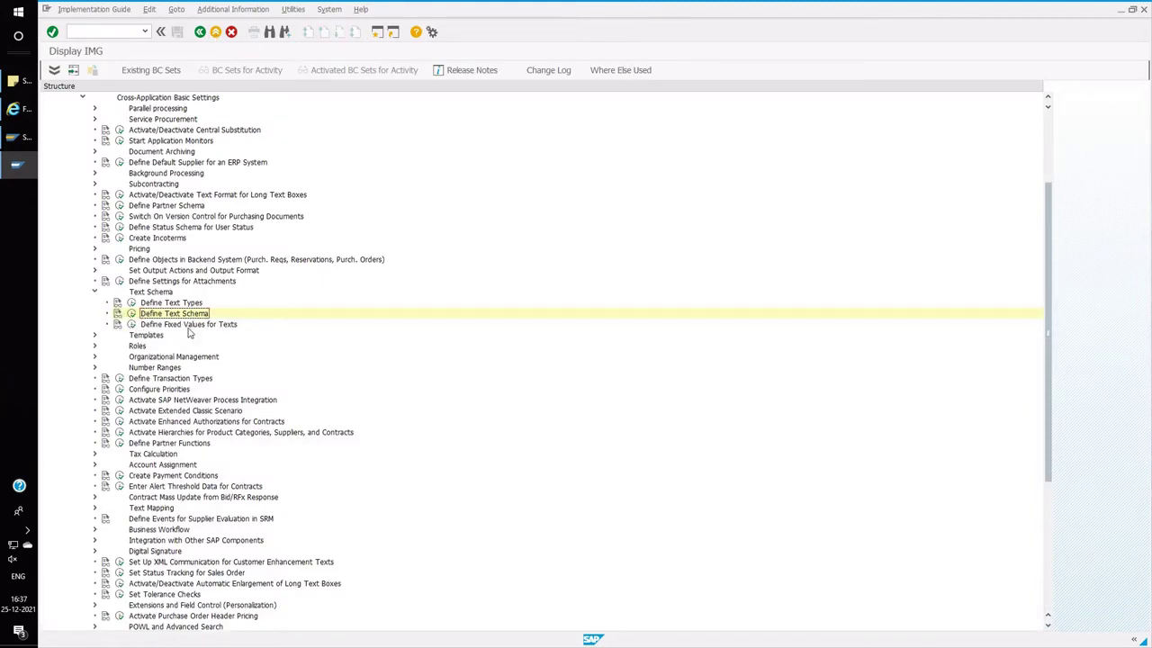
- Collapse the Text Schema node, open the Define Transaction Types activity and display the transaction types of the RFx object type BUS2200
{"action": "left_click", "coordinate": [94, 291]}
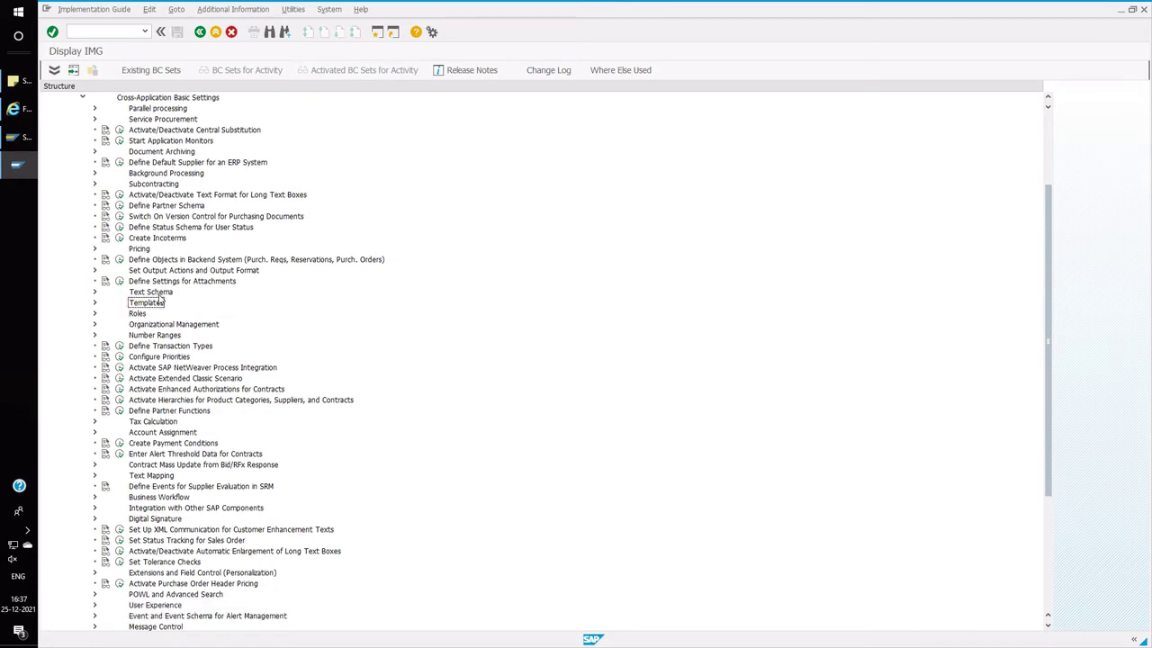
{"action": "scroll", "coordinate": [160, 295], "scroll_direction": "up", "scroll_amount": 1}
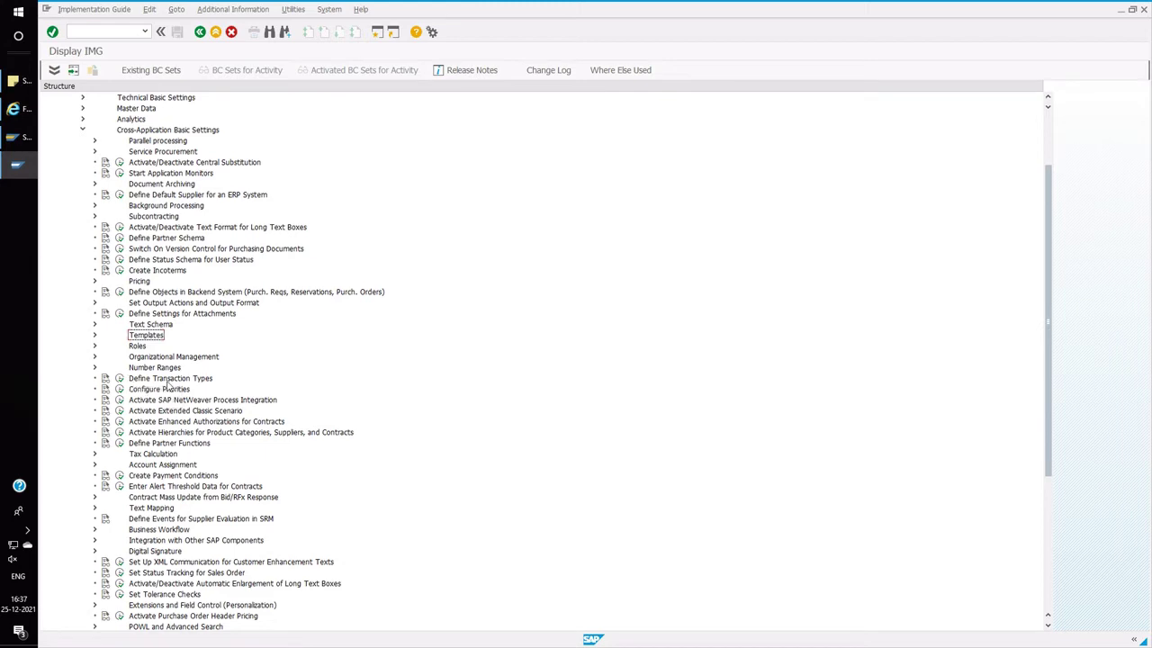
{"action": "left_click", "coordinate": [119, 379]}
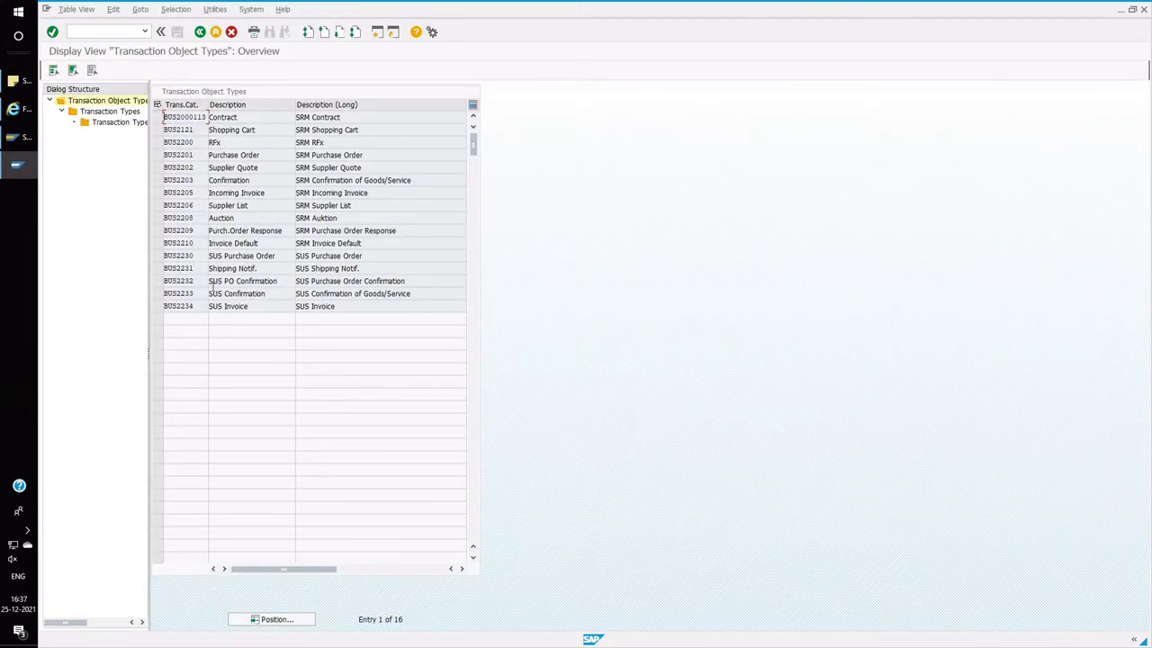
{"action": "left_click", "coordinate": [156, 142]}
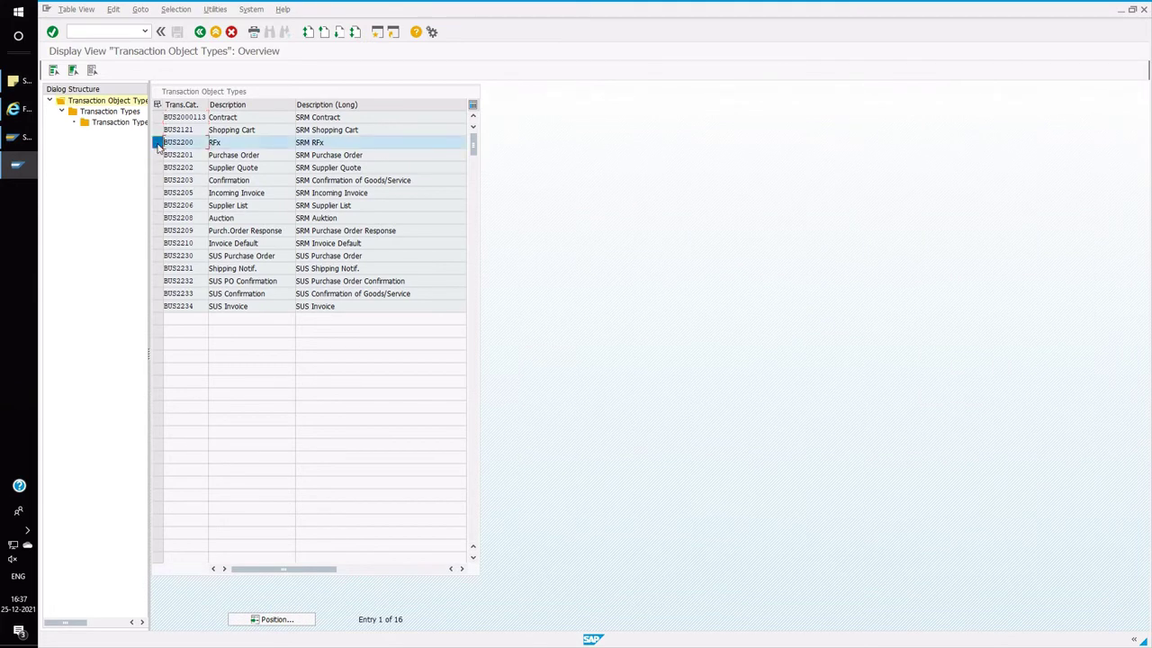
{"action": "double_click", "coordinate": [108, 114]}
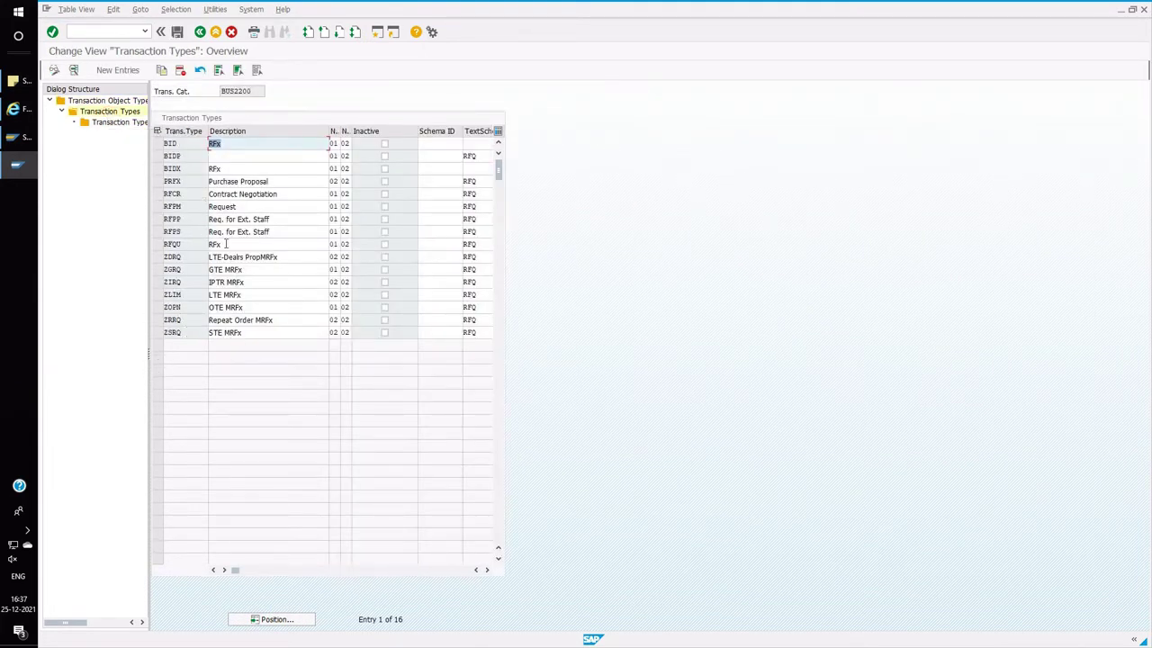
- Create a new transaction type entry ZXXX with business transaction category BUS2200
{"action": "left_click", "coordinate": [115, 71]}
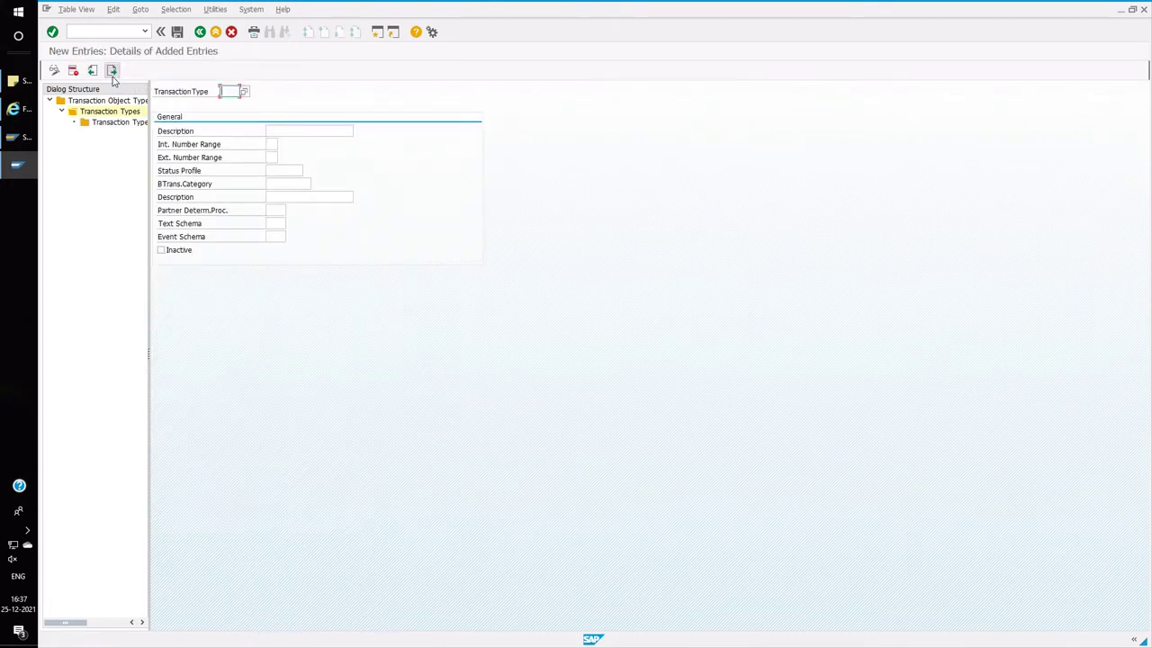
{"action": "left_click", "coordinate": [228, 91]}
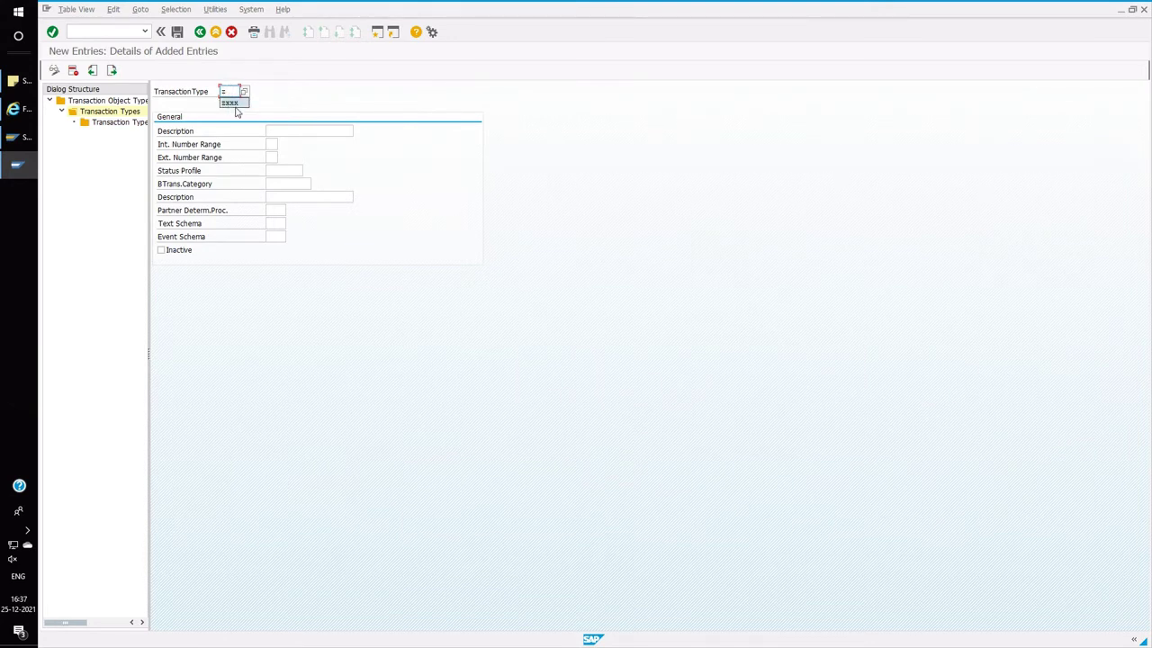
{"action": "left_click", "coordinate": [231, 102]}
{"action": "key", "text": "Return"}
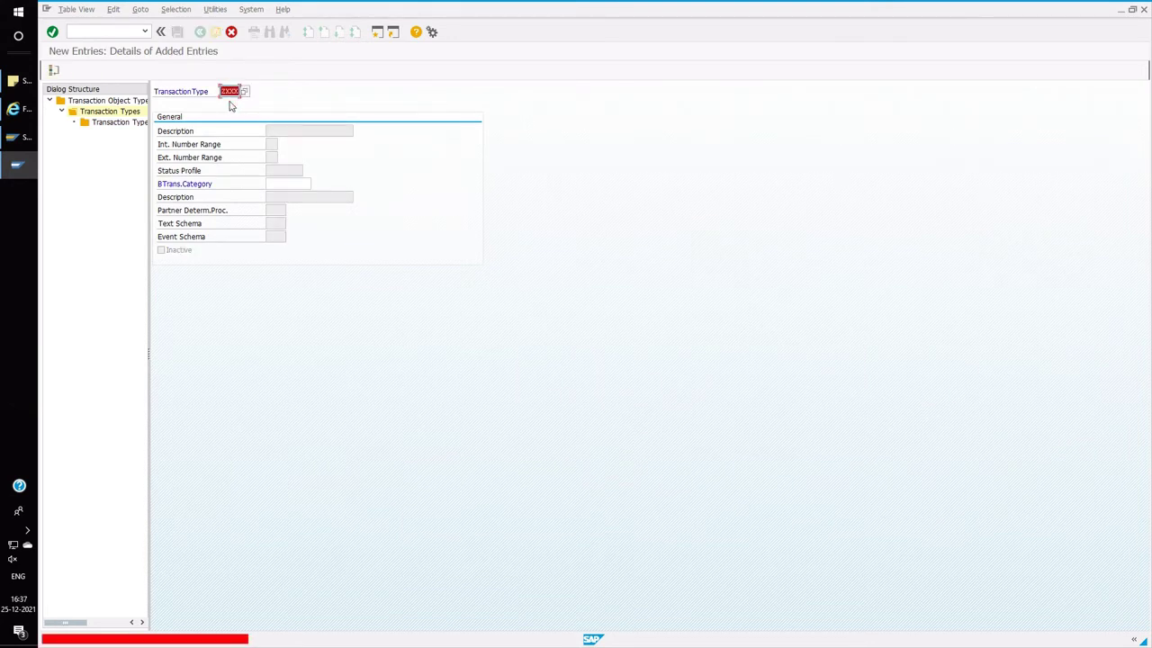
{"action": "left_click", "coordinate": [286, 184]}
{"action": "type", "text": "bus"}
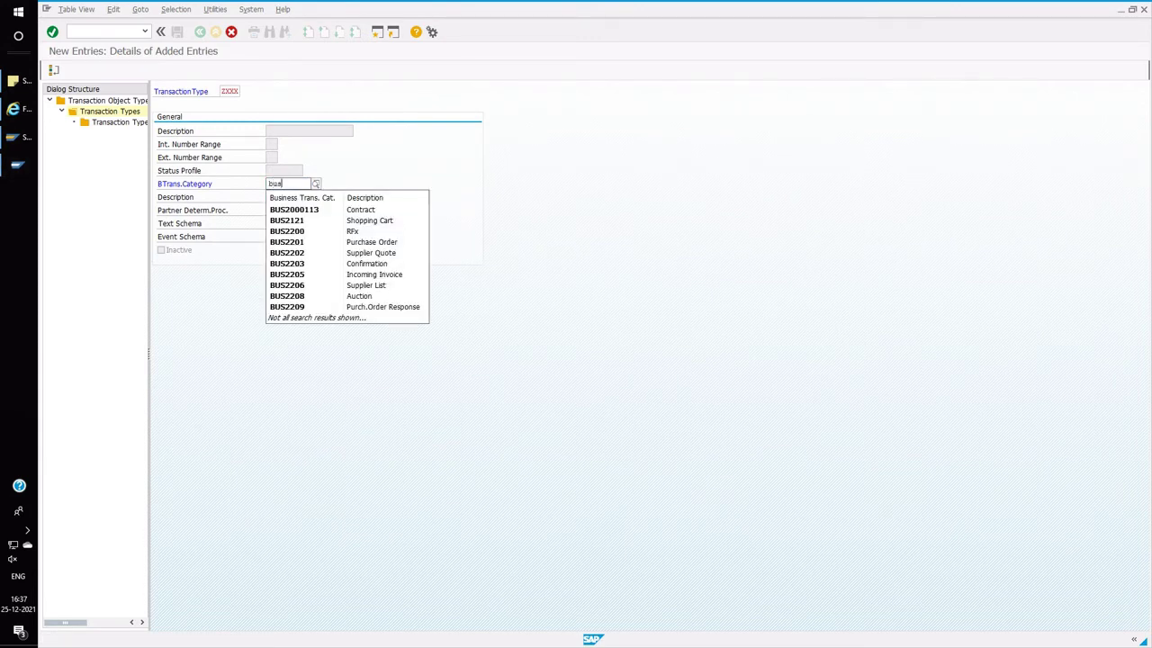
{"action": "type", "text": "2200"}
{"action": "key", "text": "Return"}
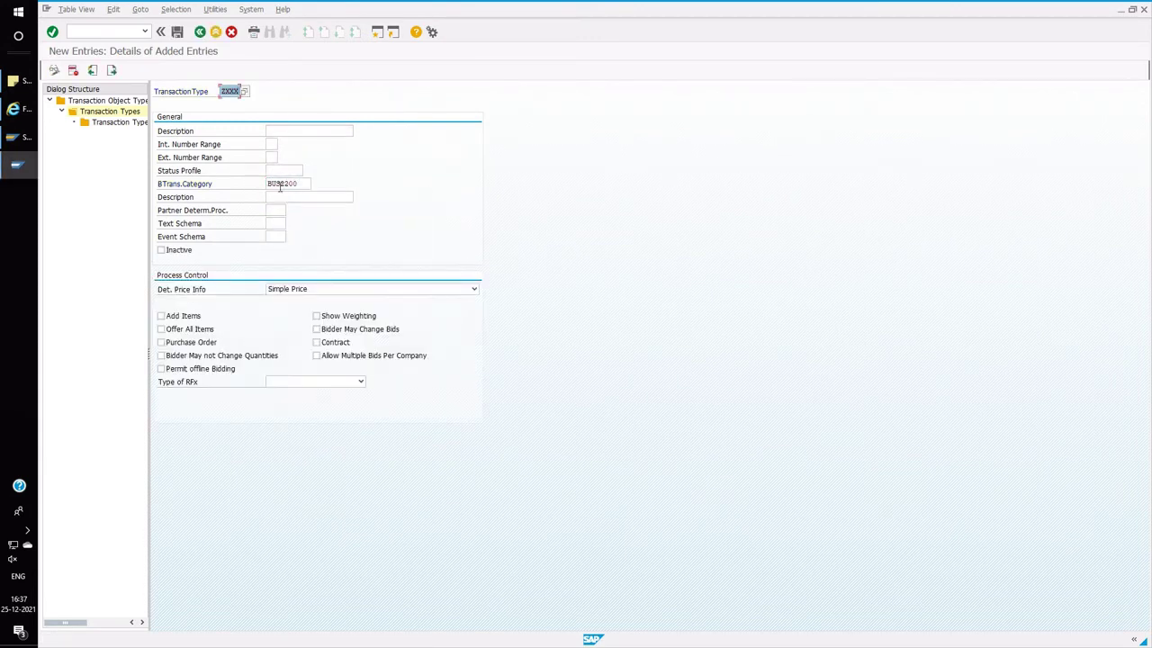
- Describe the ZXXX transaction type as test and set its internal and external number ranges to 01
{"action": "left_click", "coordinate": [290, 130]}
{"action": "left_click", "coordinate": [288, 143]}
{"action": "left_click", "coordinate": [273, 144]}
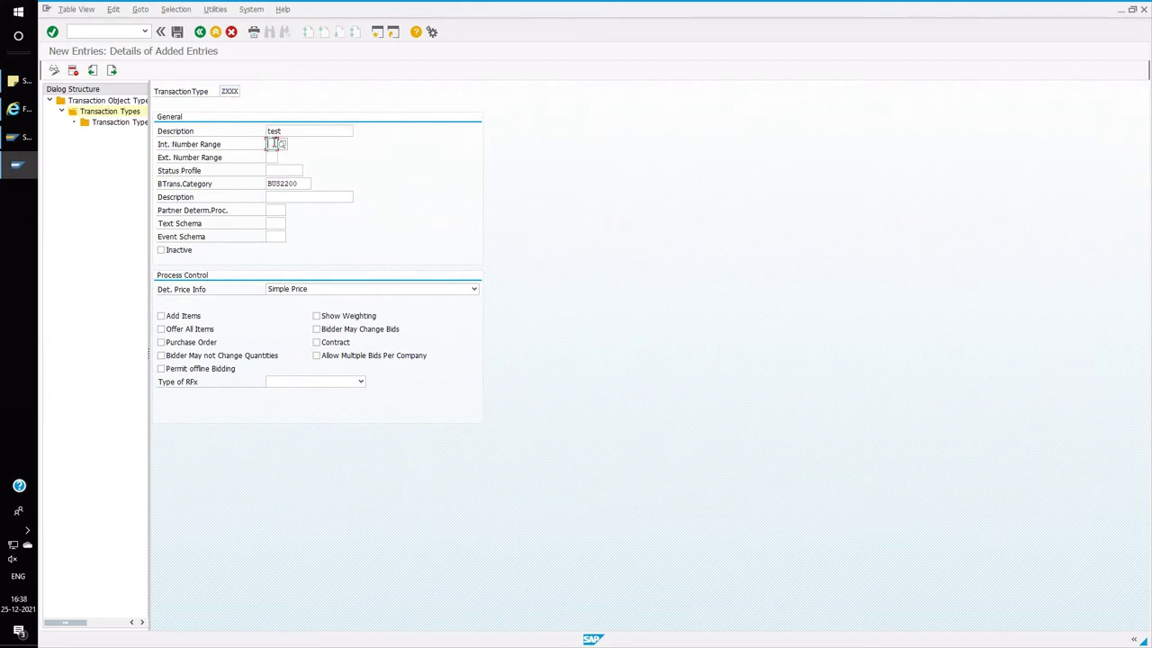
{"action": "type", "text": "01"}
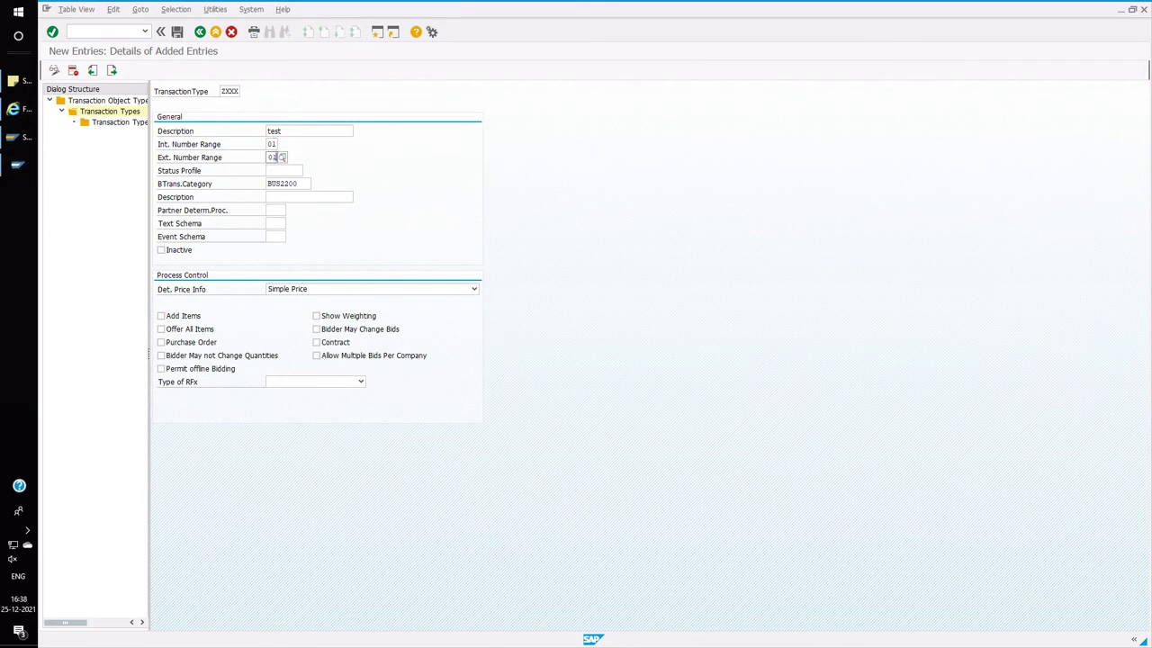
{"action": "key", "text": "Return"}
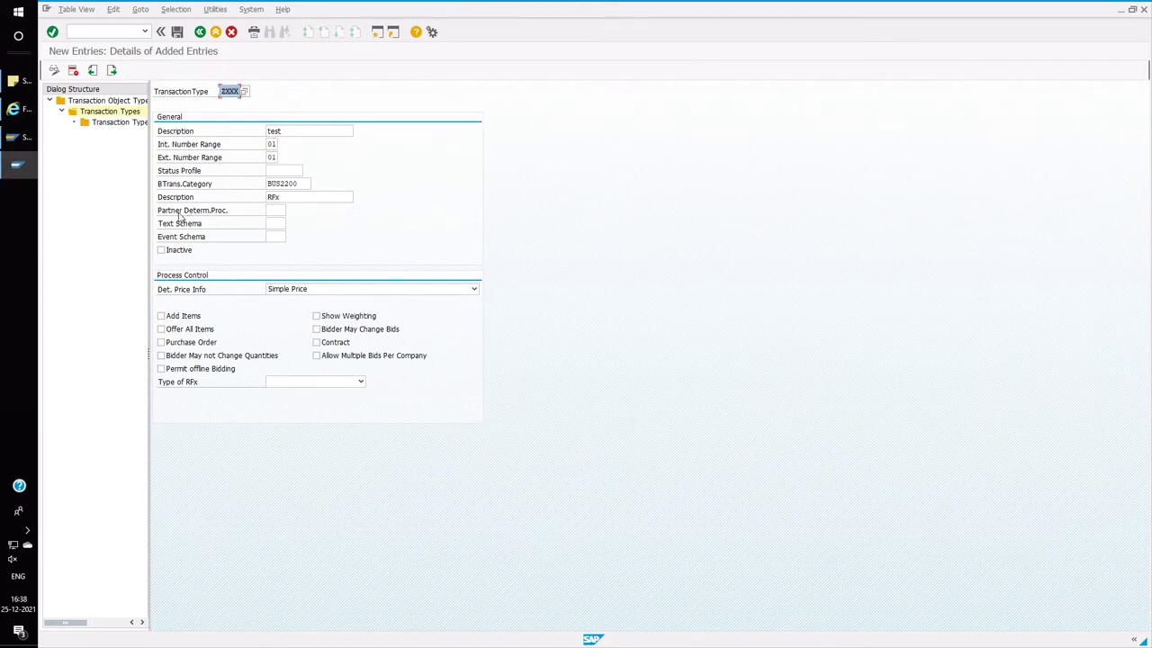
- Assign text schema RFQ and event schema RFQ to the new ZXXX transaction type
{"action": "left_click", "coordinate": [279, 224]}
{"action": "type", "text": "r"}
{"action": "left_click", "coordinate": [288, 261]}
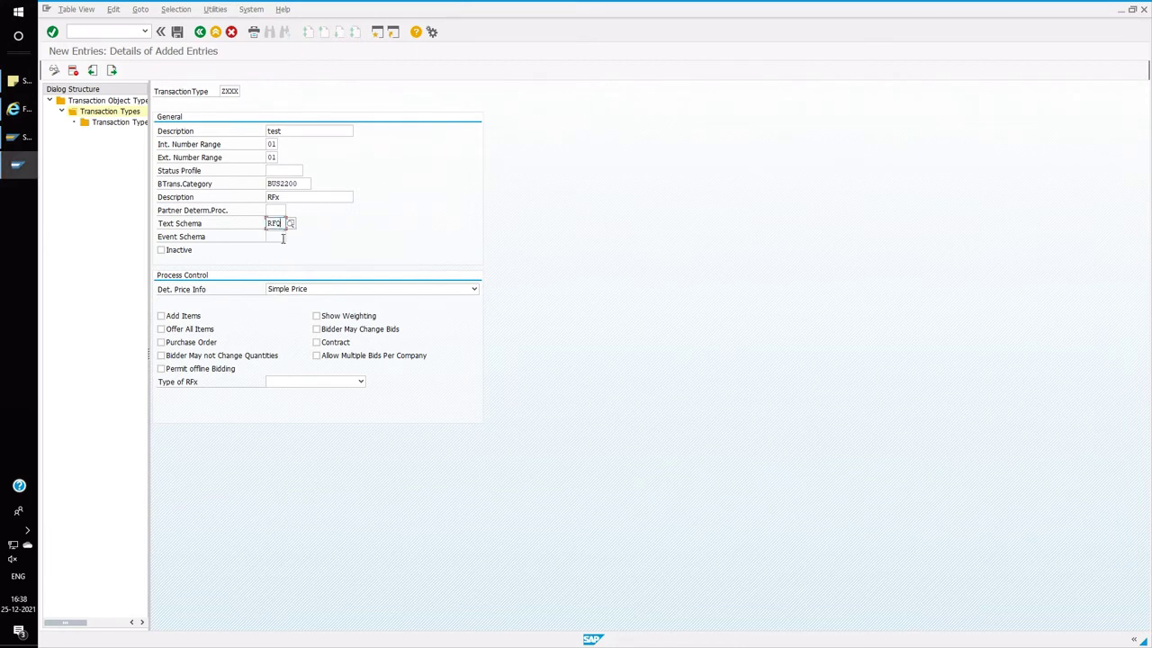
{"action": "left_click", "coordinate": [280, 237]}
{"action": "left_click", "coordinate": [290, 239]}
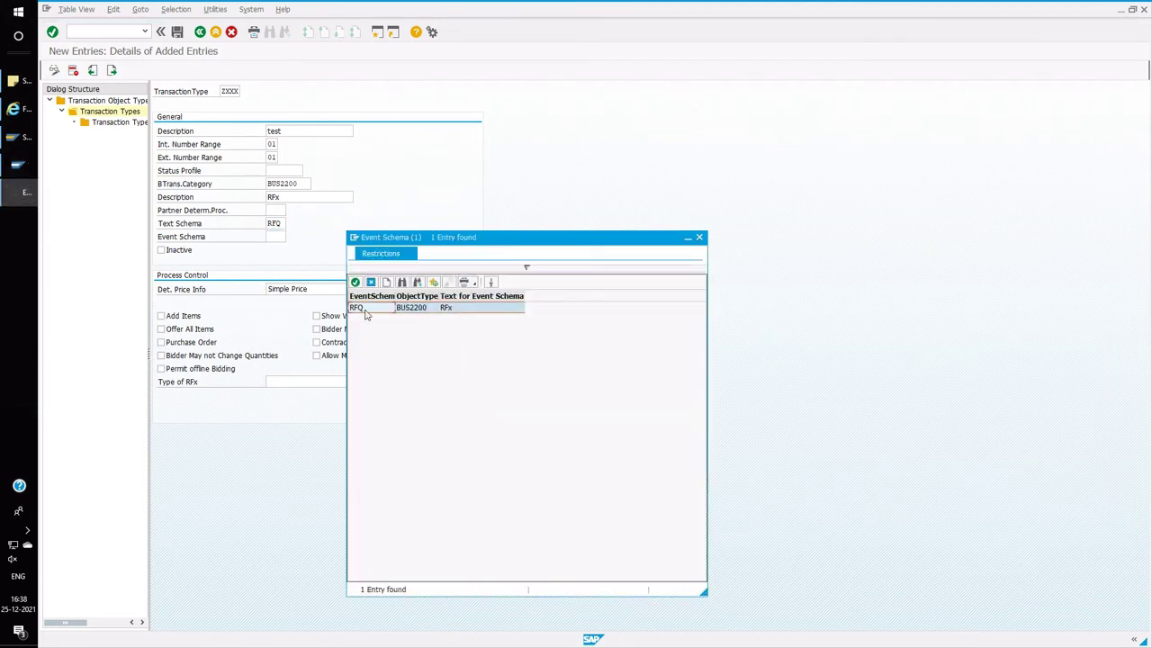
{"action": "double_click", "coordinate": [365, 310]}
{"action": "key", "text": "Return"}
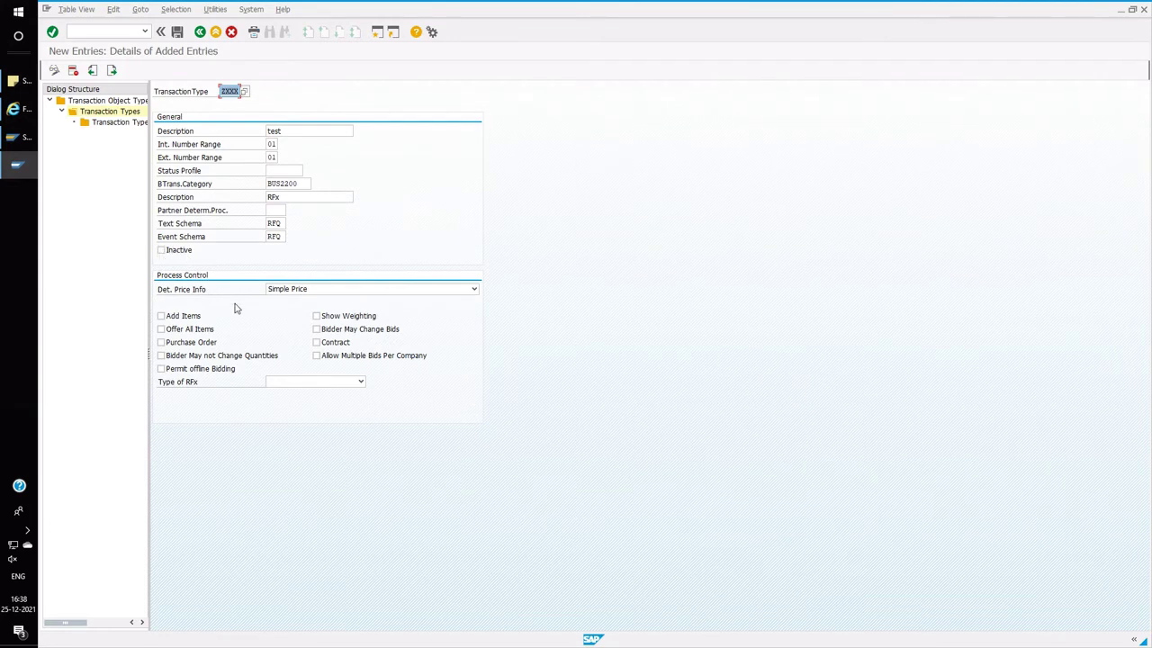
- Examine the available options for Det. Price Info and Type of RFx in the ZXXX process control settings
{"action": "left_click", "coordinate": [328, 292]}
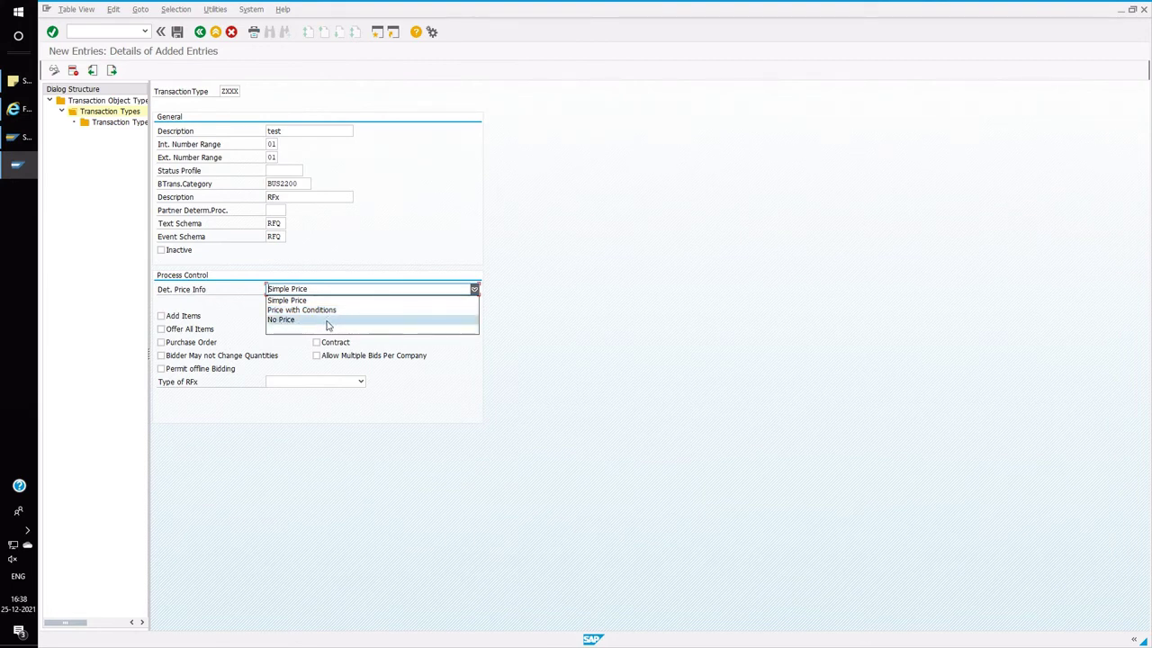
{"action": "left_click", "coordinate": [556, 384]}
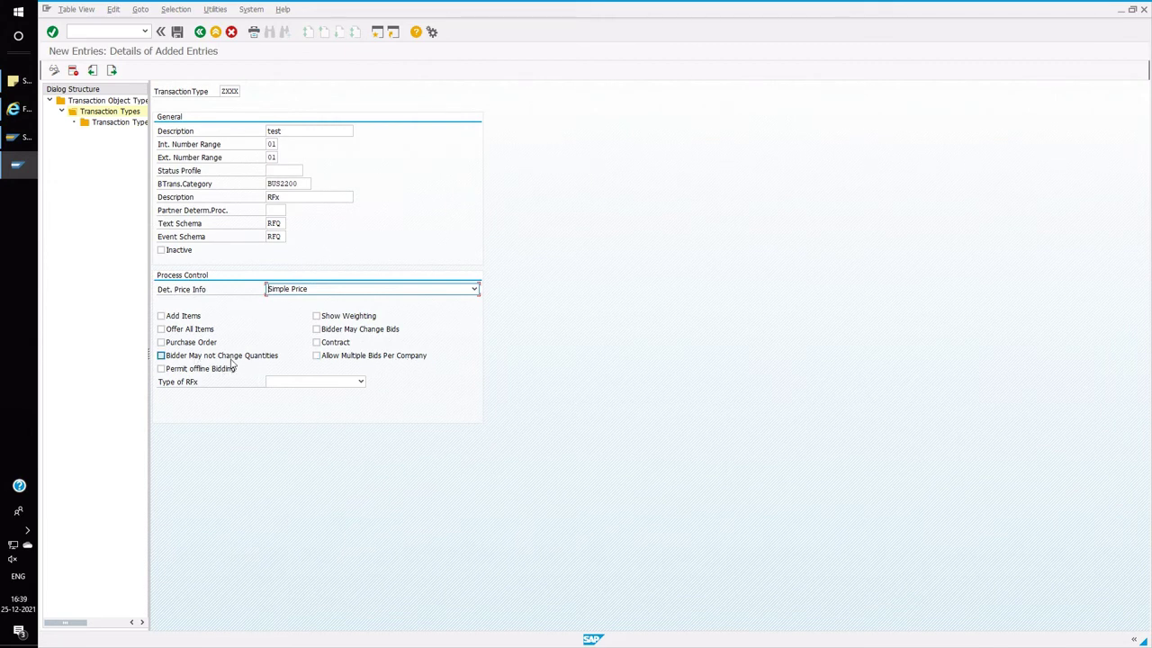
{"action": "left_click", "coordinate": [301, 382]}
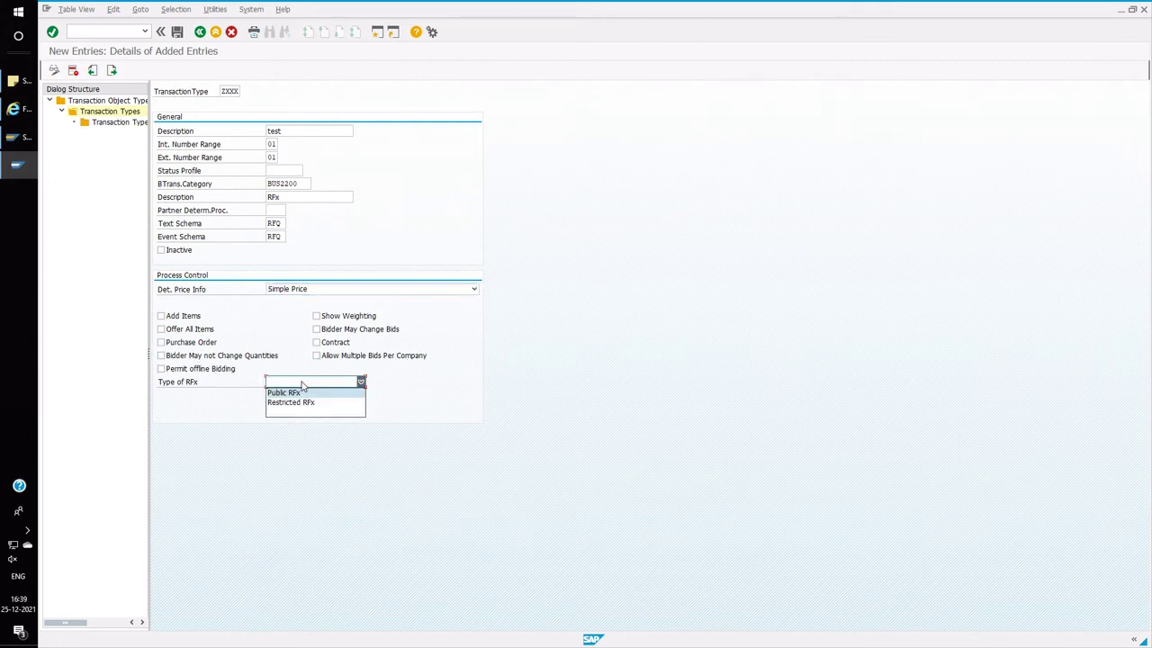
{"action": "left_click", "coordinate": [270, 335]}
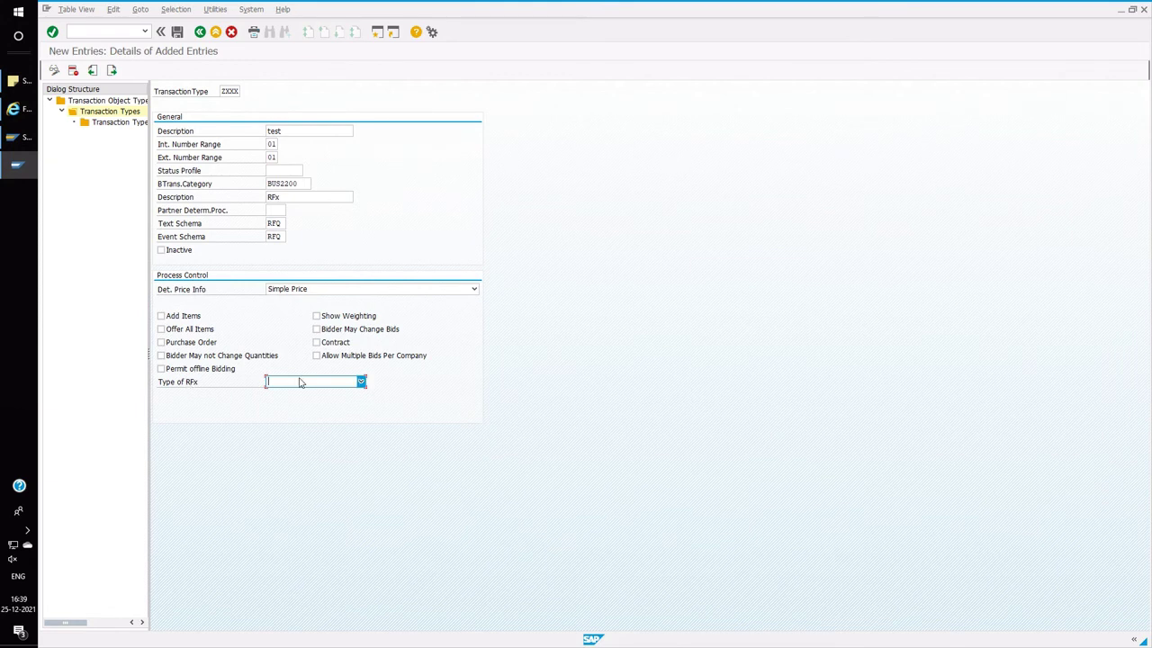
{"action": "left_click", "coordinate": [300, 382]}
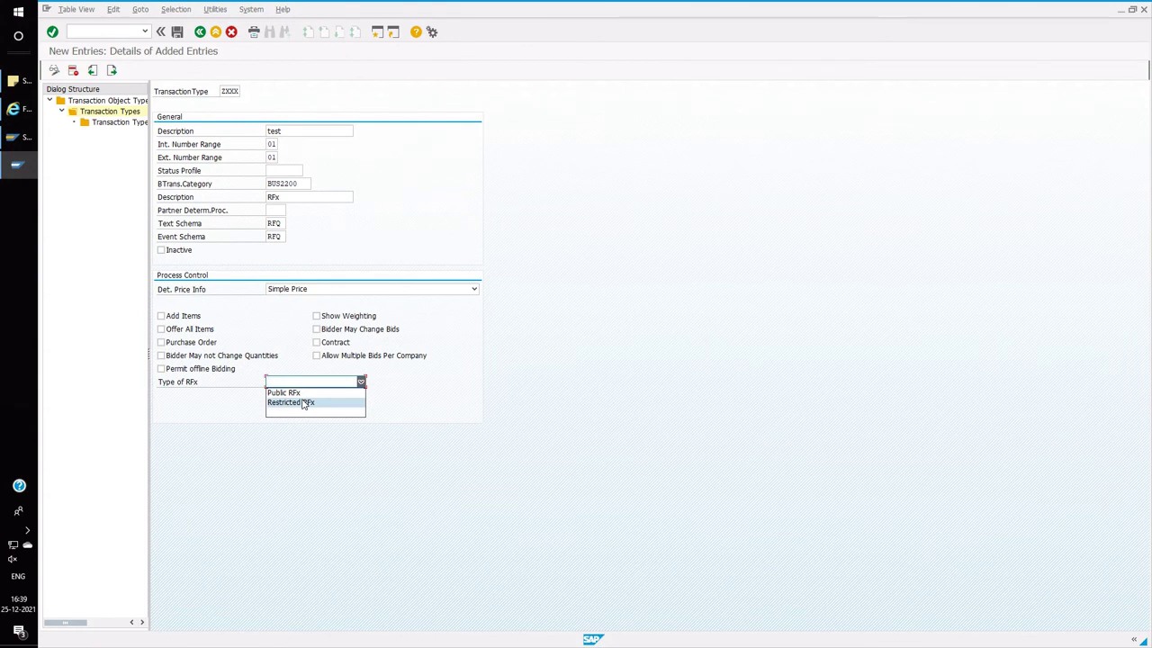
{"action": "left_click", "coordinate": [239, 404]}
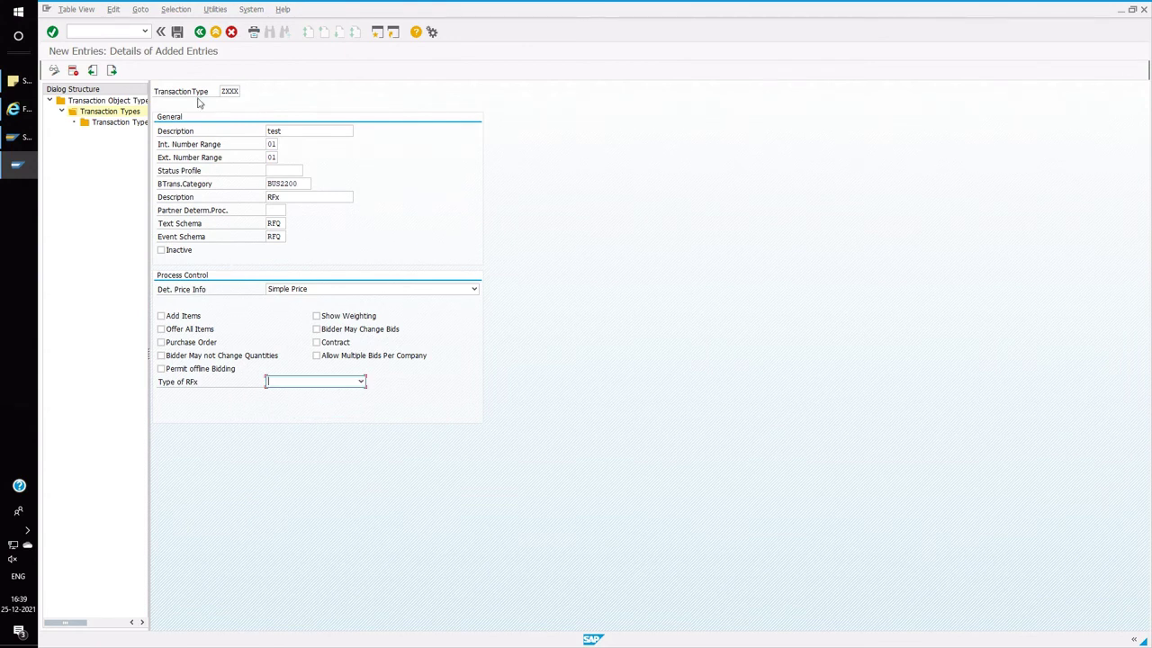
- Leave the transaction type maintenance without saving the ZXXX entry and return to the IMG structure
{"action": "left_click", "coordinate": [201, 37]}
{"action": "left_click", "coordinate": [201, 35]}
{"action": "left_click", "coordinate": [200, 35]}
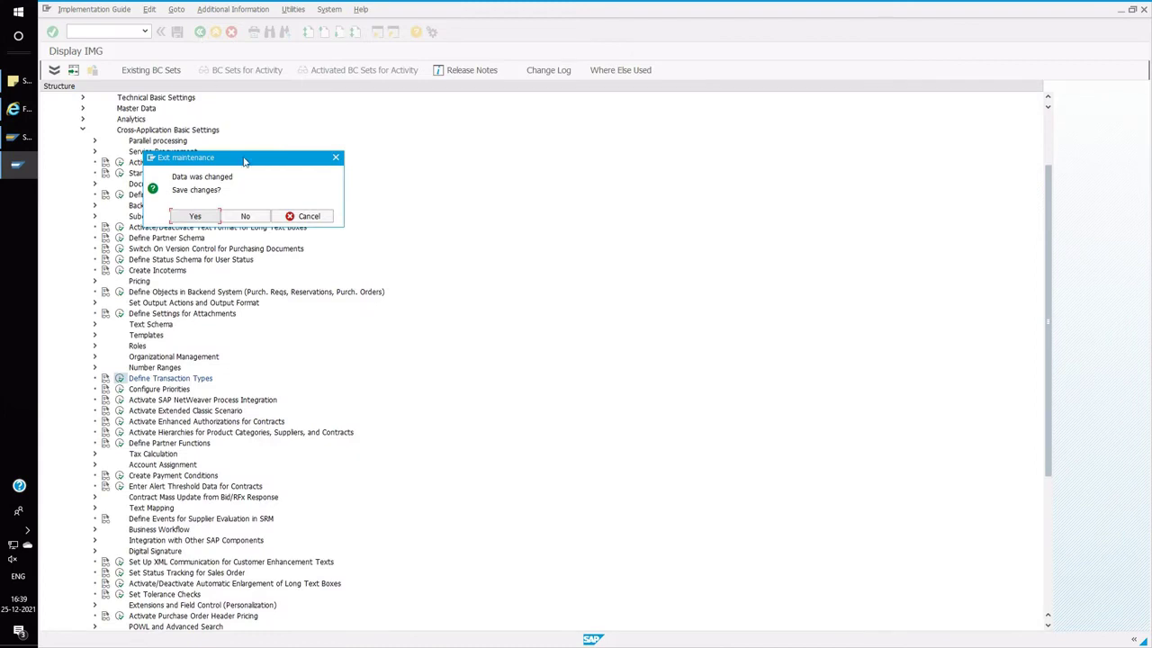
{"action": "left_click", "coordinate": [245, 218]}
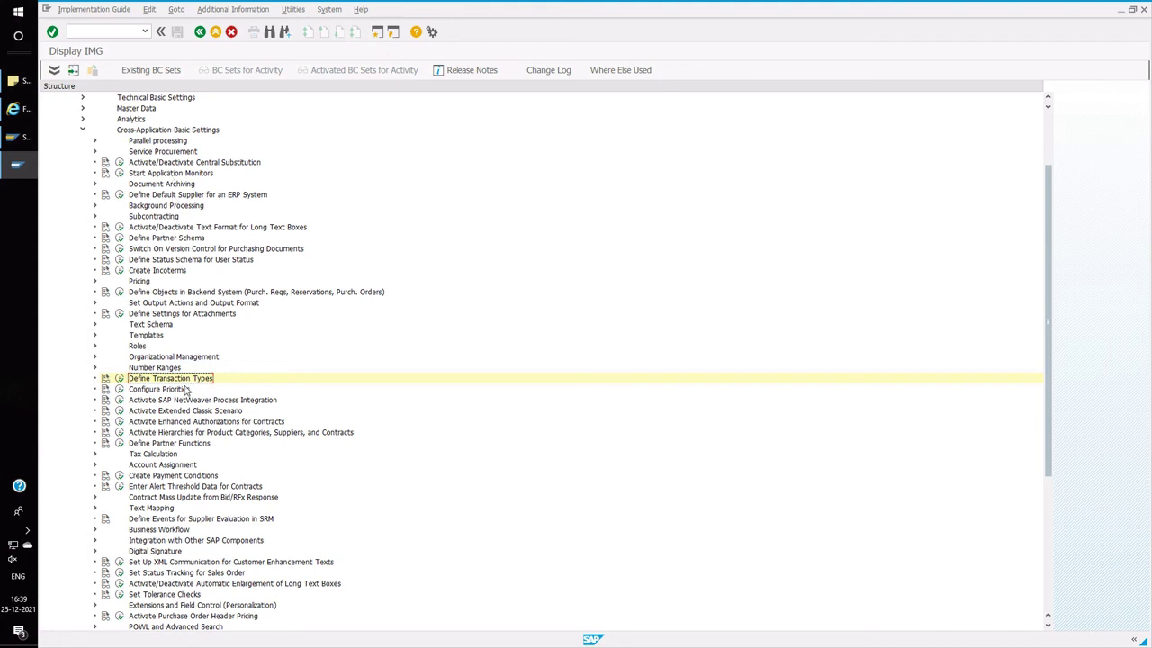
- Expand Service Procurement under Cross-Application Basic Settings and open the Activate Service Procurement activity
{"action": "scroll", "coordinate": [189, 387], "scroll_direction": "up", "scroll_amount": 2}
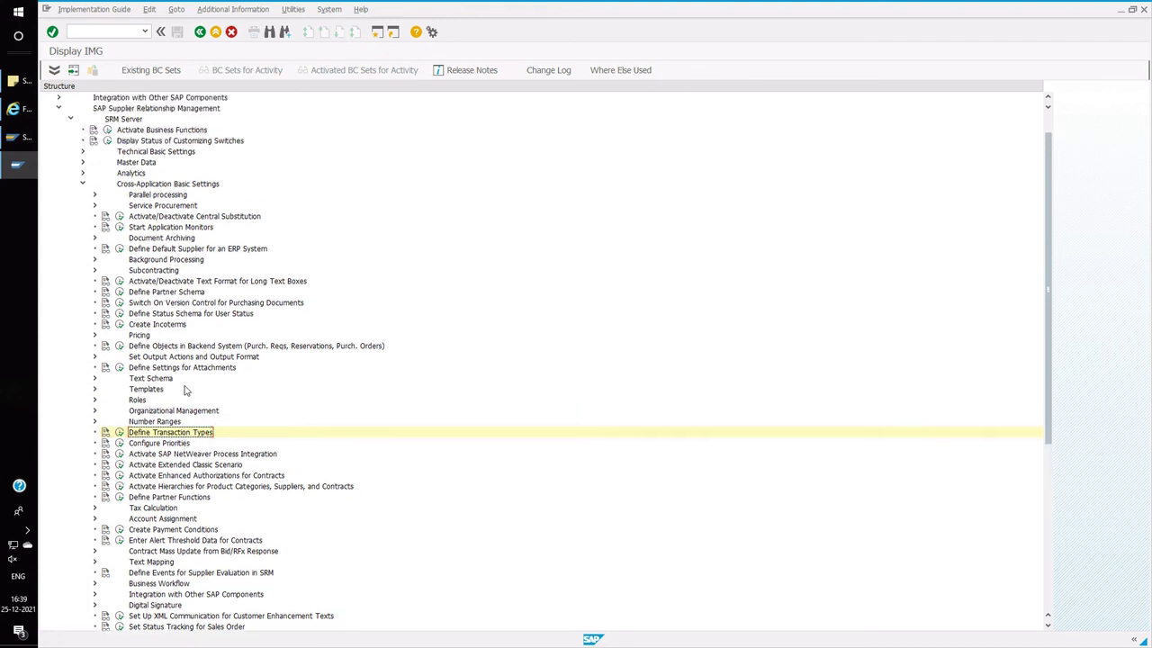
{"action": "scroll", "coordinate": [186, 387], "scroll_direction": "up", "scroll_amount": 1}
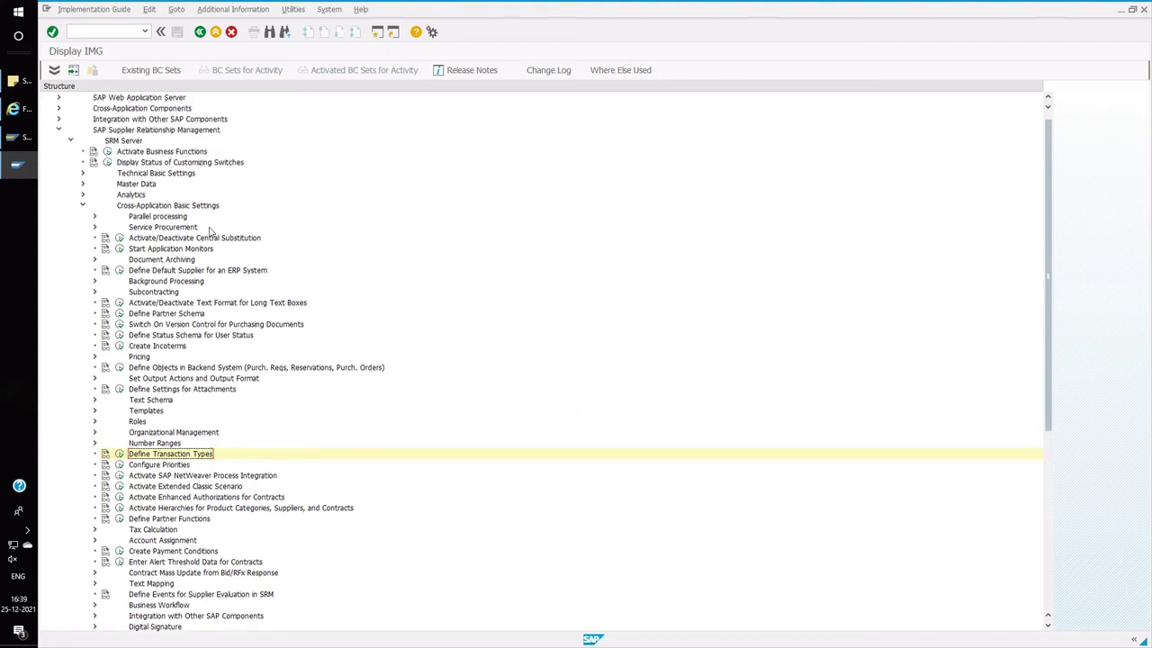
{"action": "left_click", "coordinate": [137, 230]}
{"action": "left_click", "coordinate": [94, 228]}
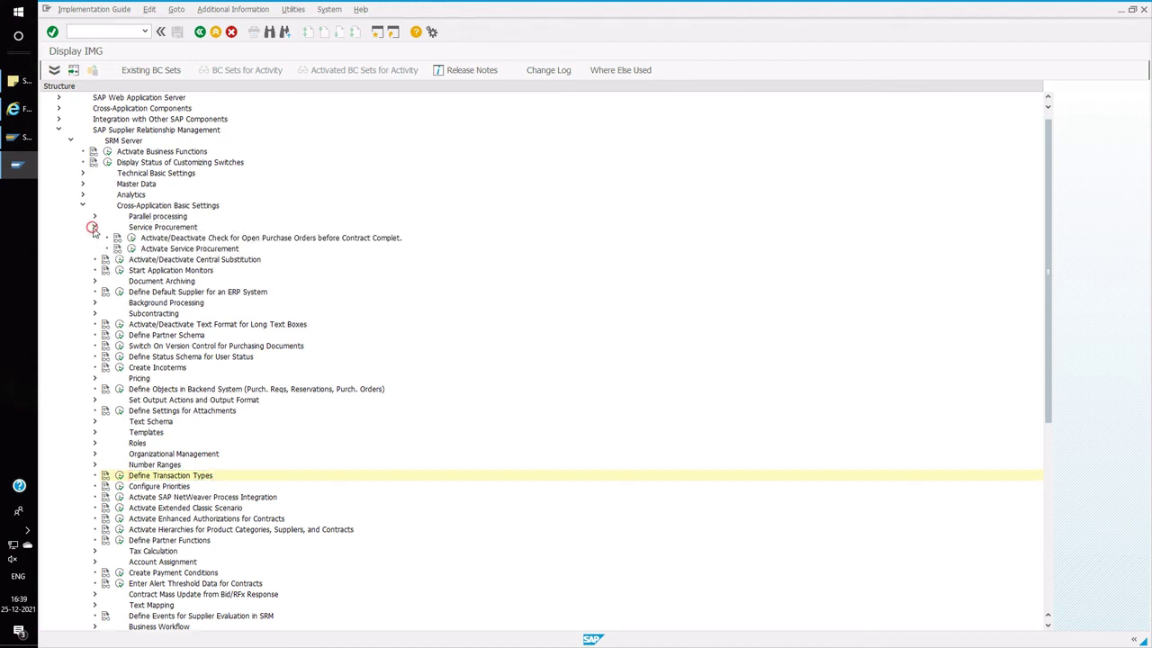
{"action": "left_click", "coordinate": [132, 249]}
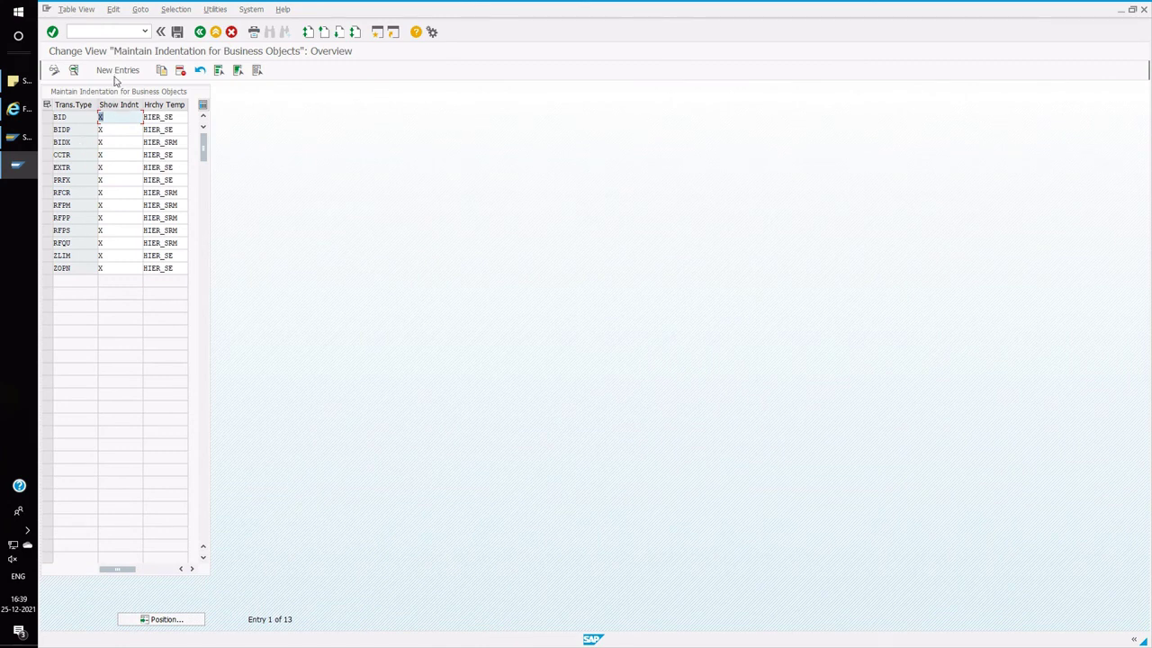
- Start a new indentation entry for transaction type ZXXX, leaving Show Indent and Hierarchy Template empty
{"action": "left_click", "coordinate": [117, 70]}
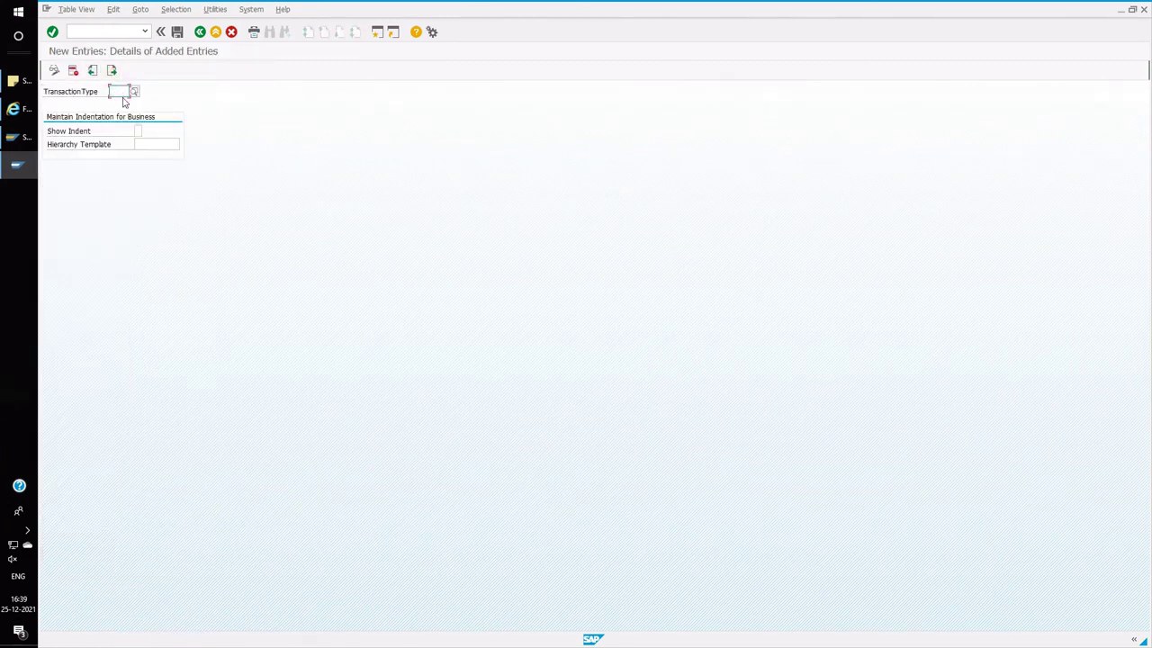
{"action": "type", "text": "zxxx"}
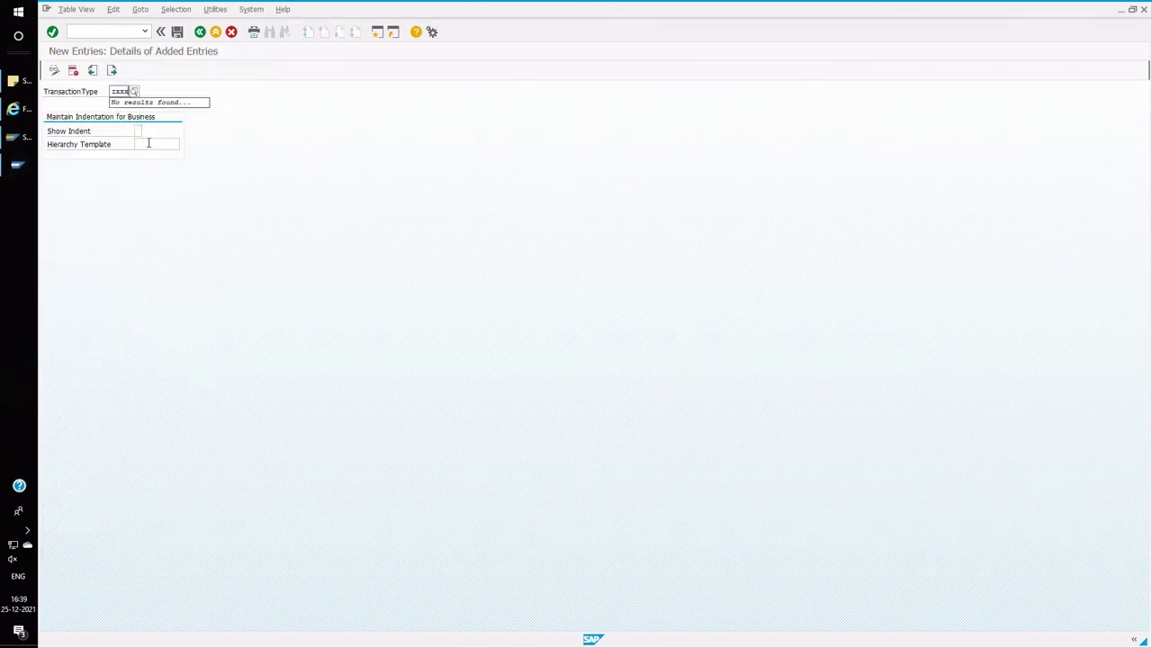
{"action": "left_click", "coordinate": [149, 143]}
{"action": "left_click", "coordinate": [136, 131]}
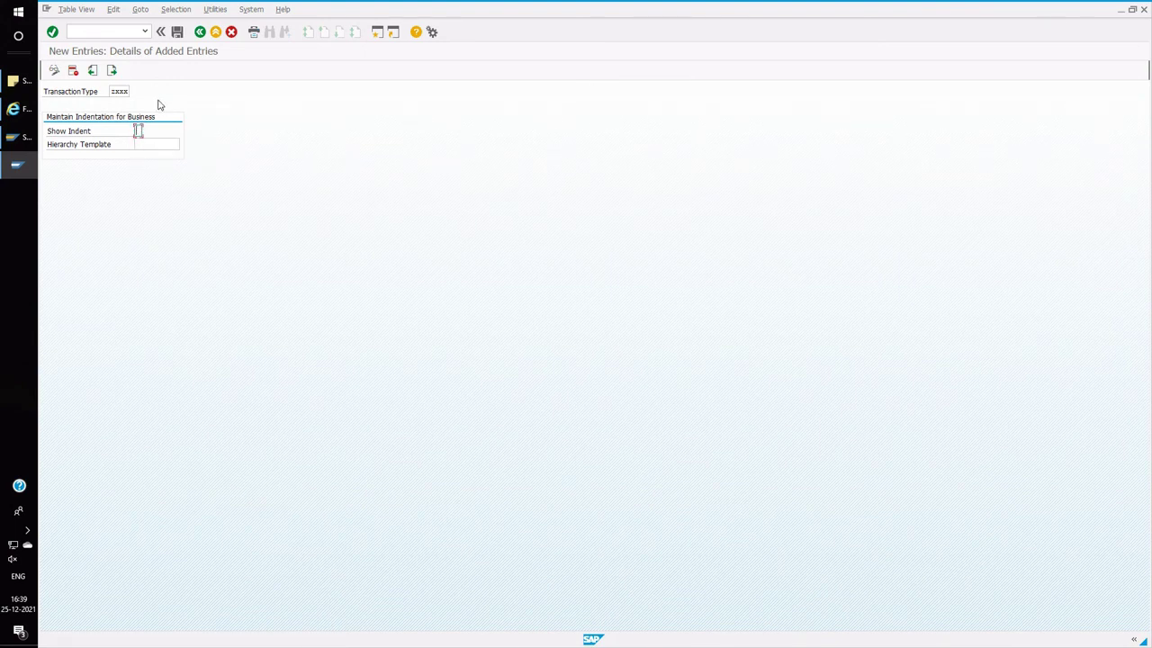
- Discard the new indentation entry and return from the business object overview to the IMG structure
{"action": "left_click", "coordinate": [200, 34]}
{"action": "key", "text": "BackSpace"}
{"action": "left_click", "coordinate": [200, 33]}
{"action": "left_click", "coordinate": [200, 34]}
{"action": "left_click", "coordinate": [230, 33]}
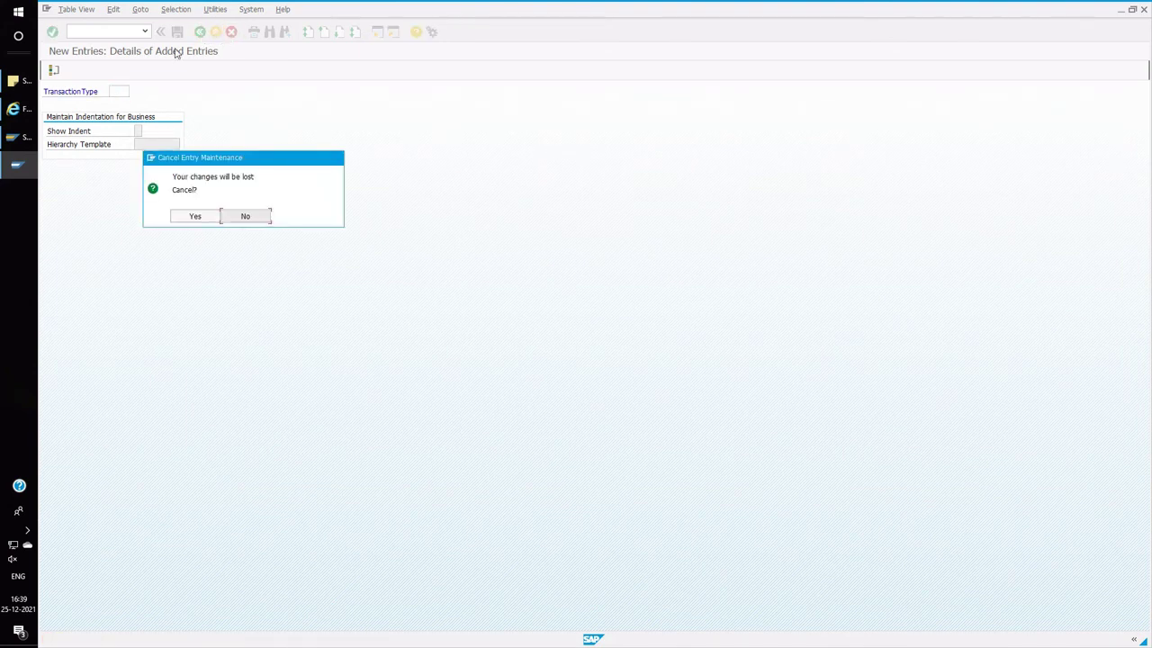
{"action": "left_click", "coordinate": [206, 217]}
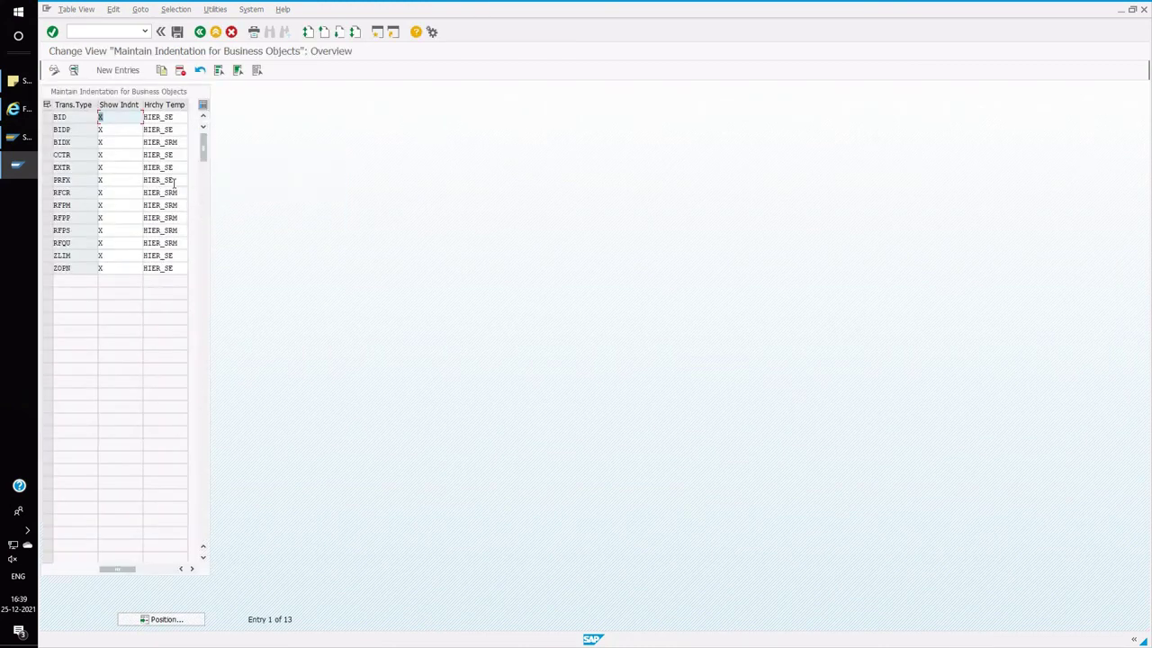
{"action": "left_click", "coordinate": [200, 31]}
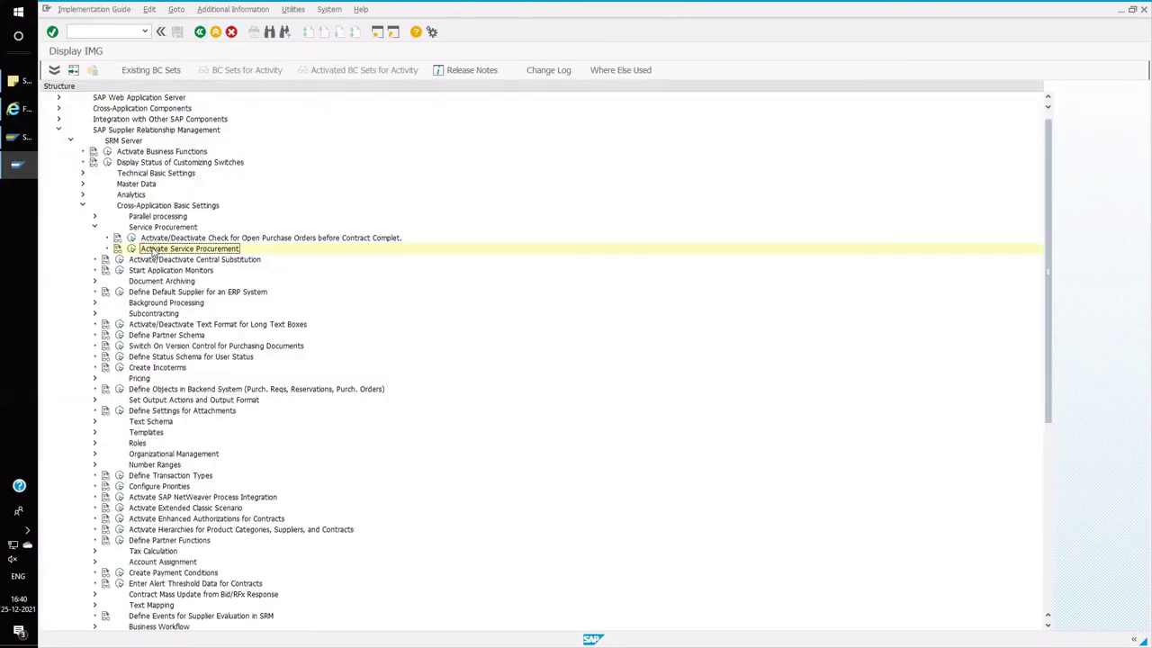